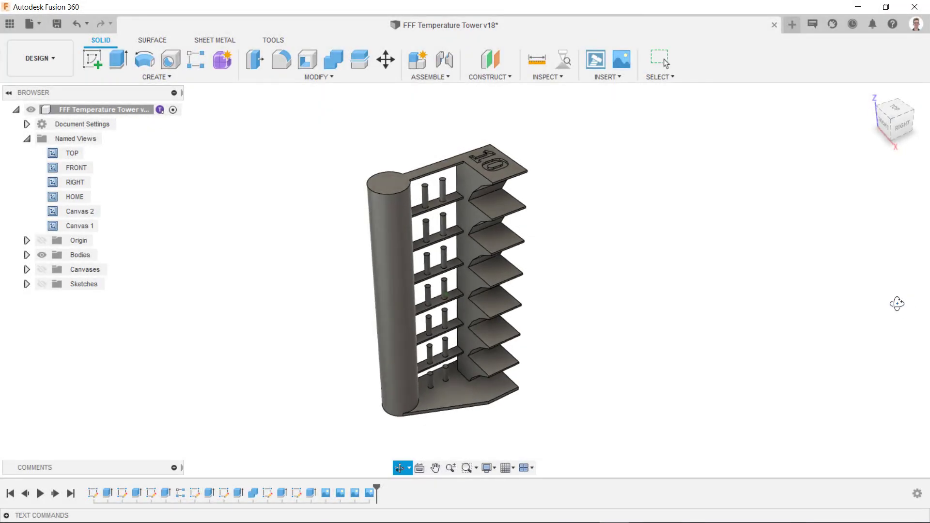
- Orbit the v18 temperature tower to view the 195>225(5) tower from a new angle
left_click_drag(901, 305, 514, 308)
- Orbit the tower from above, snap to a top-front-right corner view, then view its back
key("Escape")
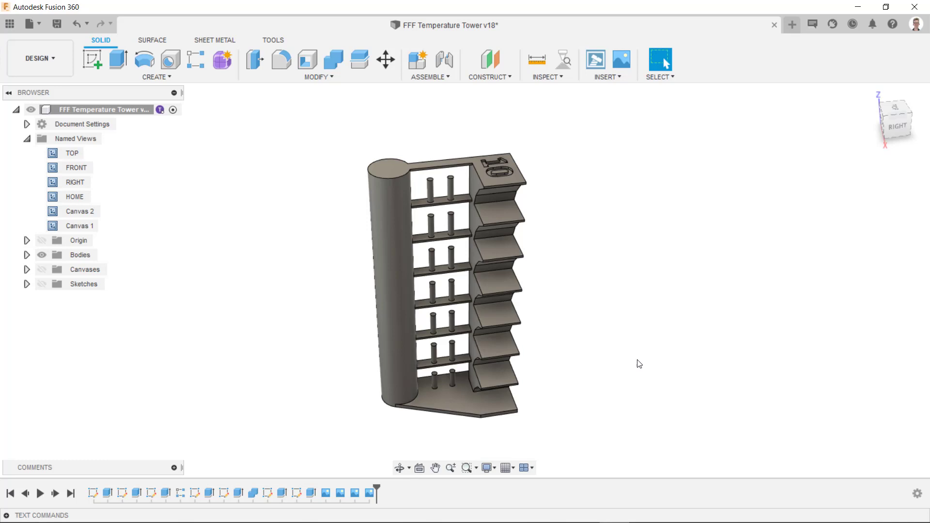
key("F4")
left_click_drag(637, 361, 667, 350)
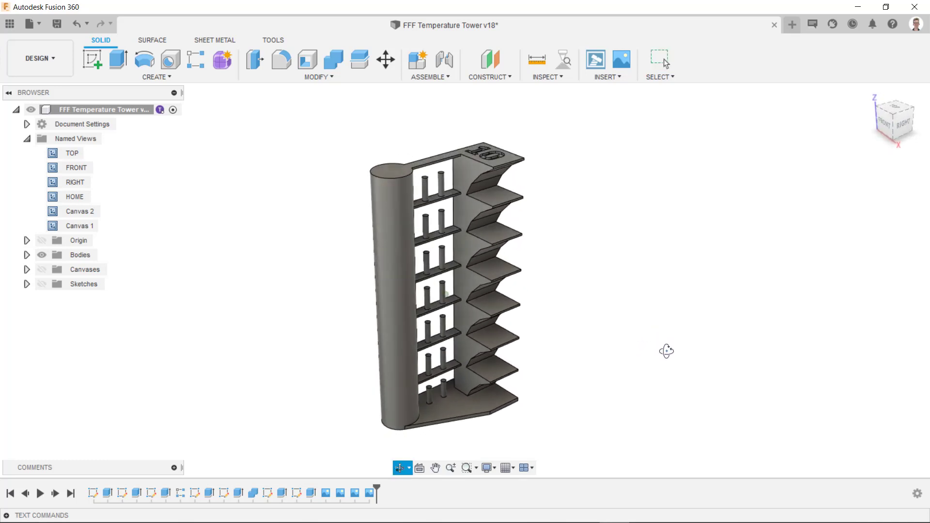
key("Escape")
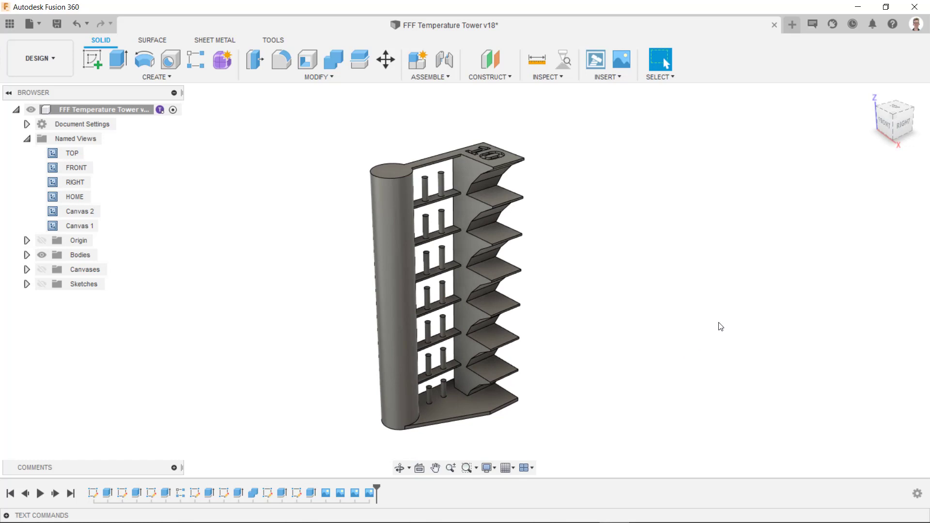
left_click(870, 95)
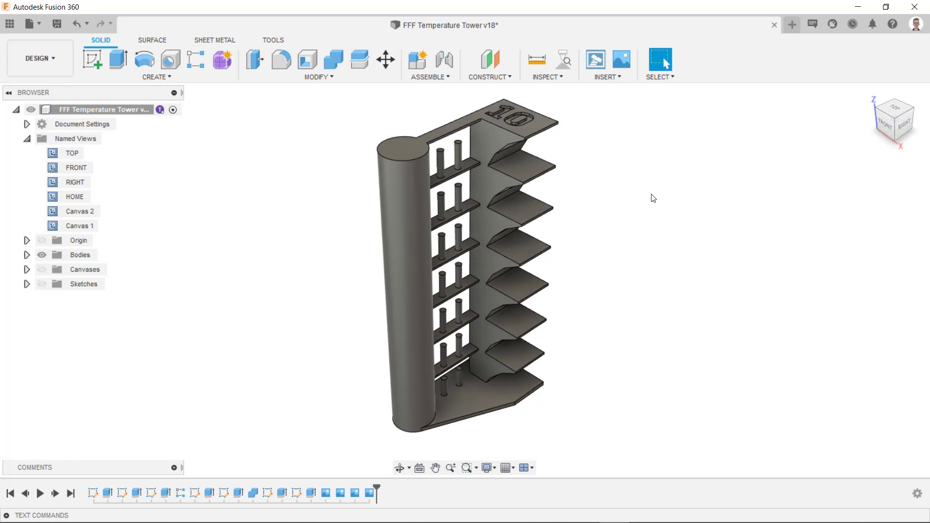
middle_click_drag(650, 197, 623, 194, "shift")
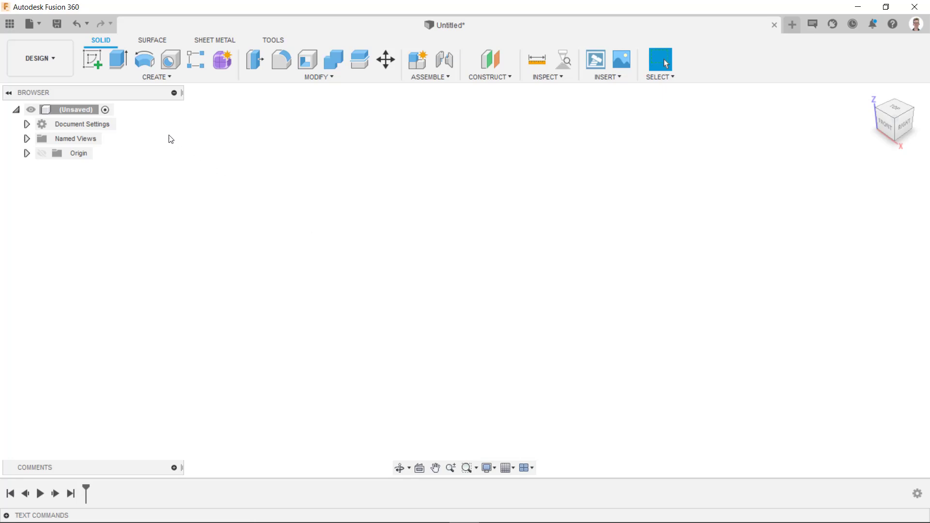
- Browse the Data Panel to CAM Samples > Additive Manufacturing to reach FFF Temperature Tower v17
left_click(12, 28)
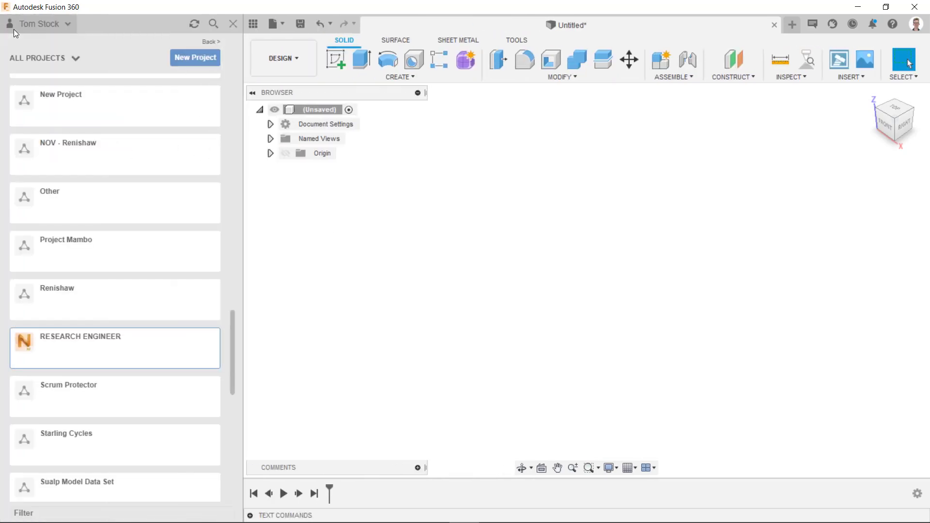
scroll(66, 224, "down", 9)
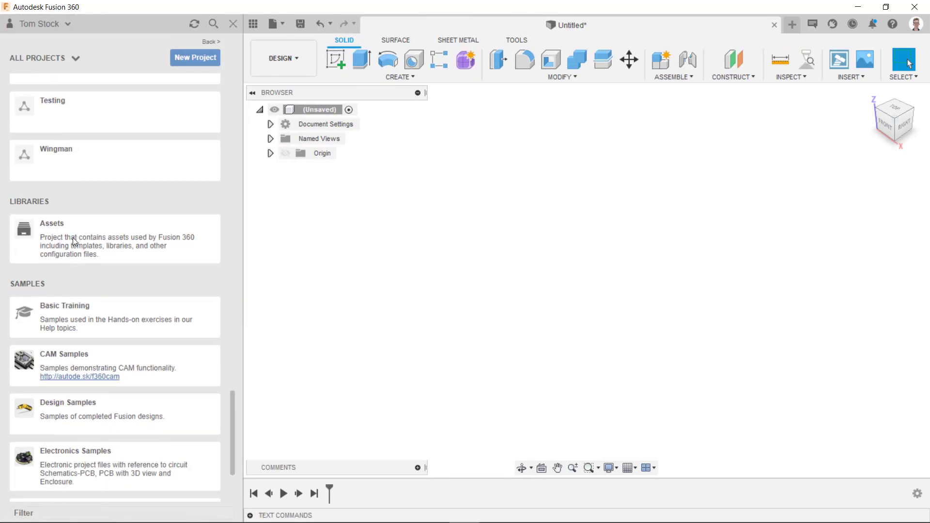
scroll(72, 237, "down", 3)
left_click(135, 217)
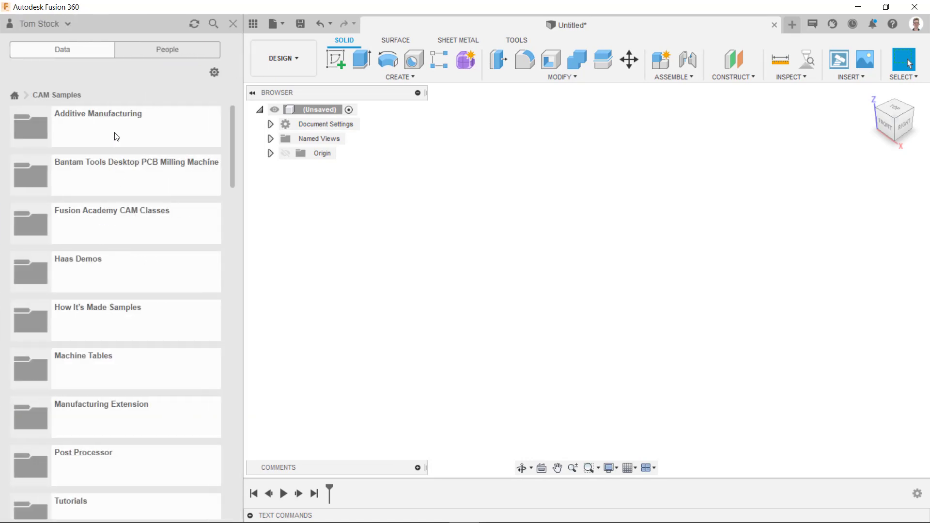
left_click(116, 137)
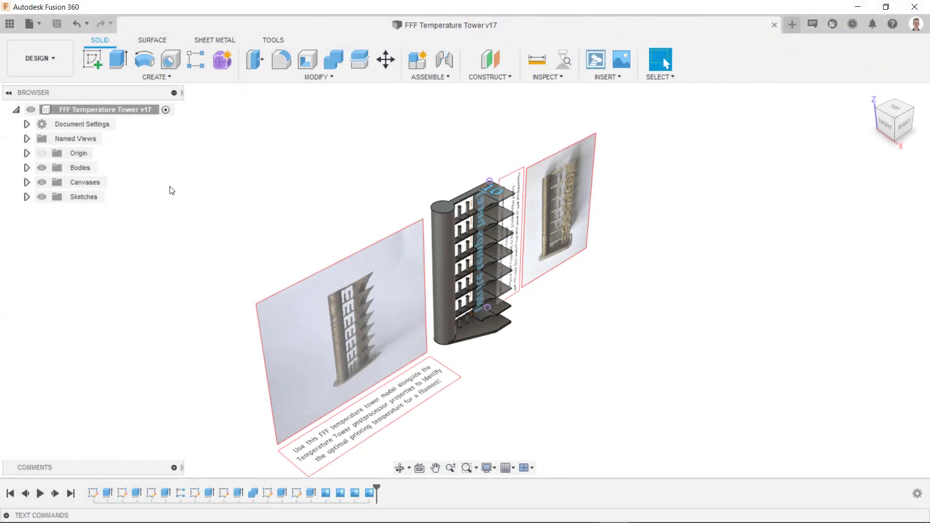
left_click(26, 139)
double_click(79, 225)
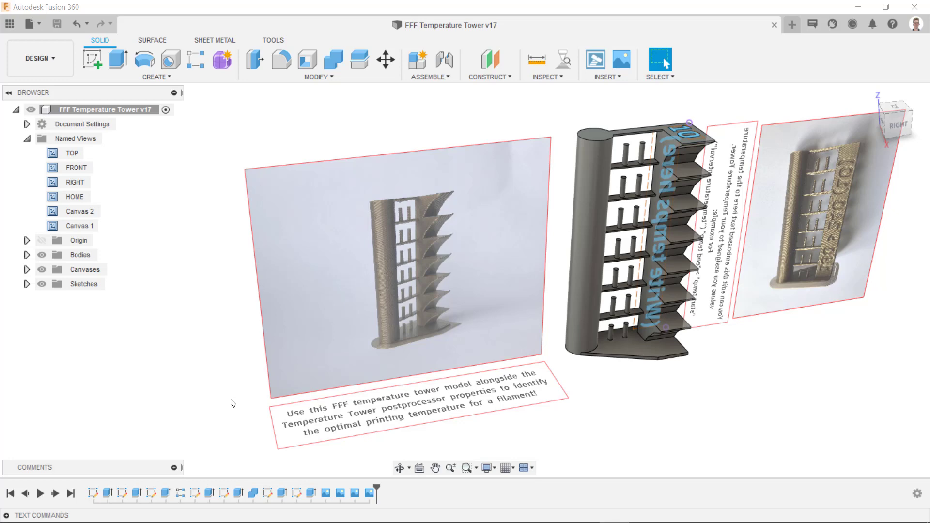
double_click(79, 211)
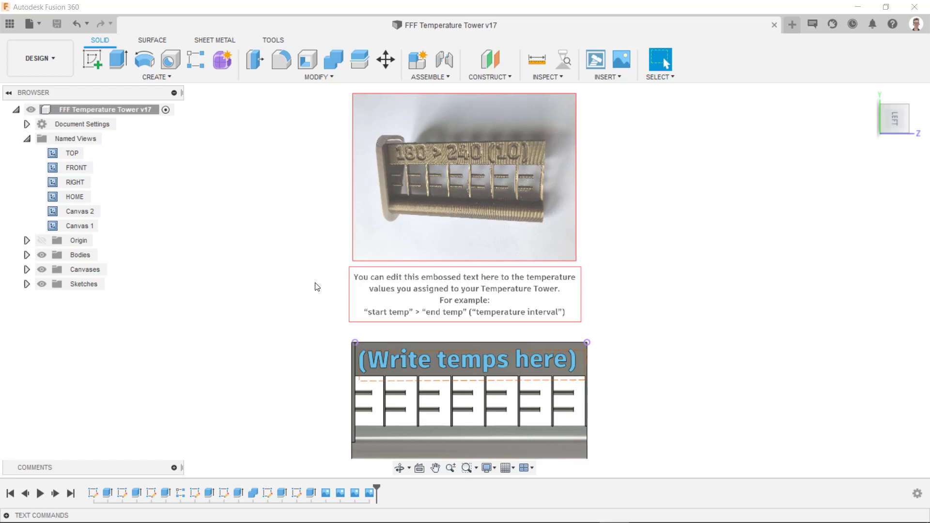
middle_click_drag(681, 297, 566, 286, "shift")
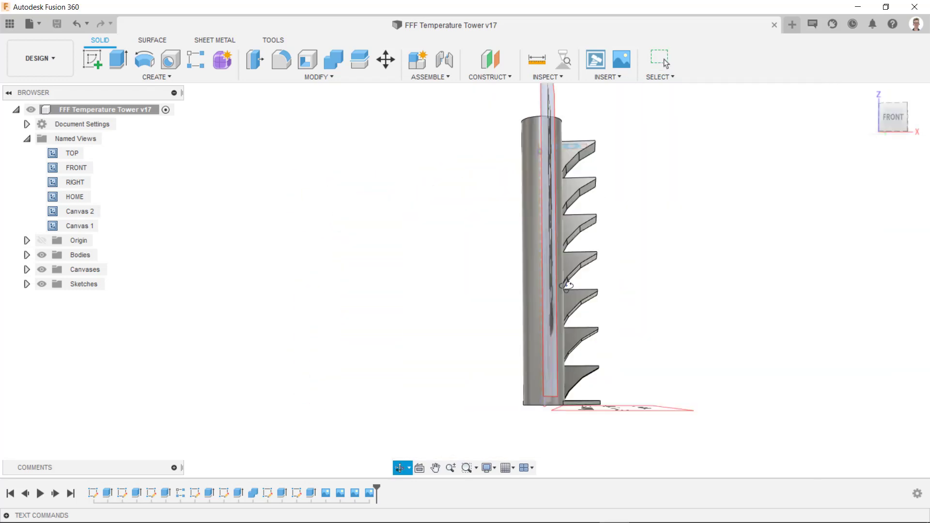
key("F6")
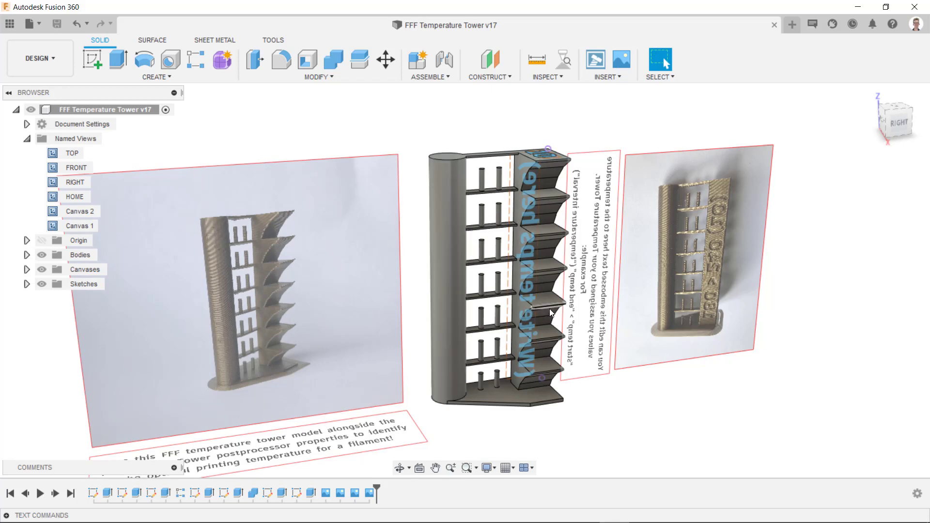
middle_click_drag(554, 322, 643, 369, "shift")
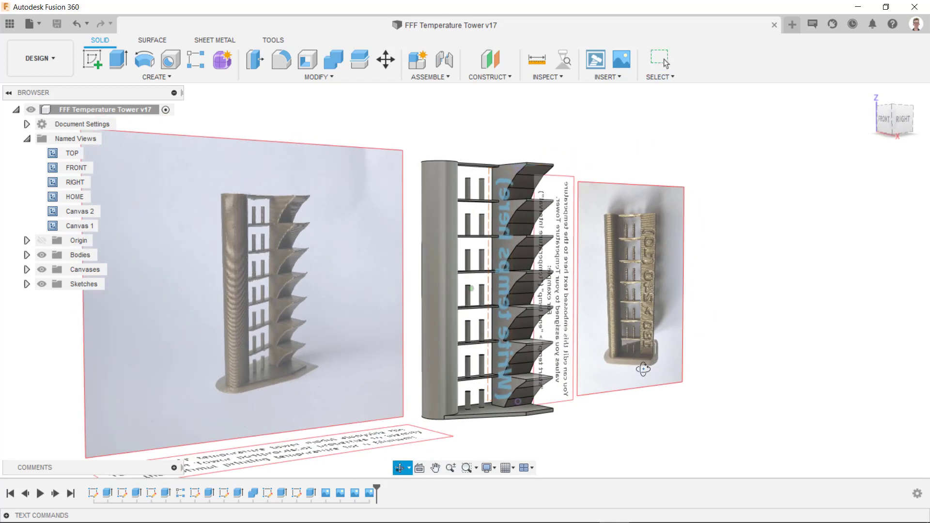
middle_click_drag(589, 430, 724, 399, "shift")
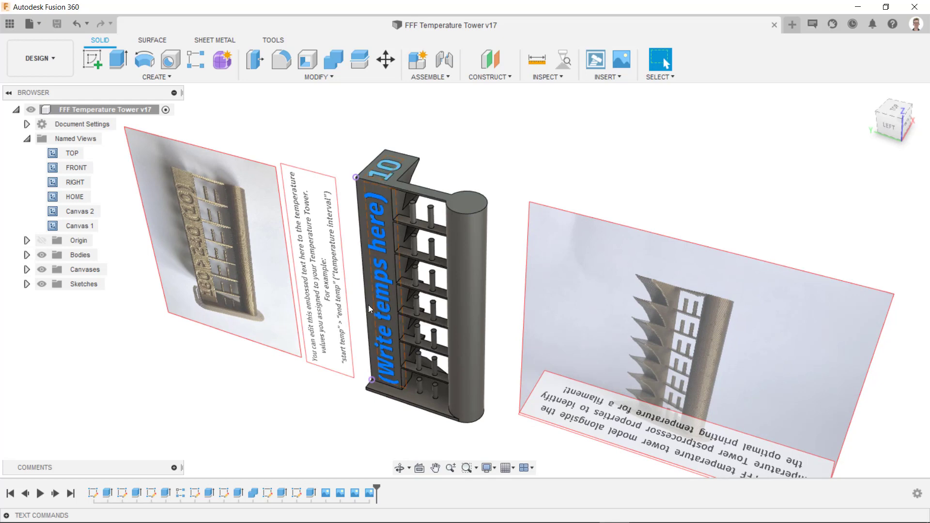
- Start editing the 'Edit this sketch' sketch from the browser's sketch list
left_click(27, 284)
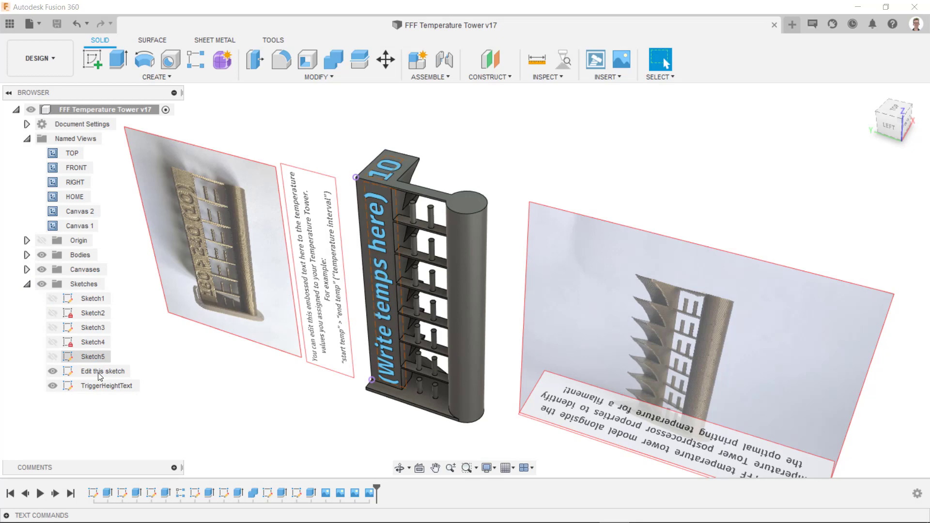
left_click(101, 387)
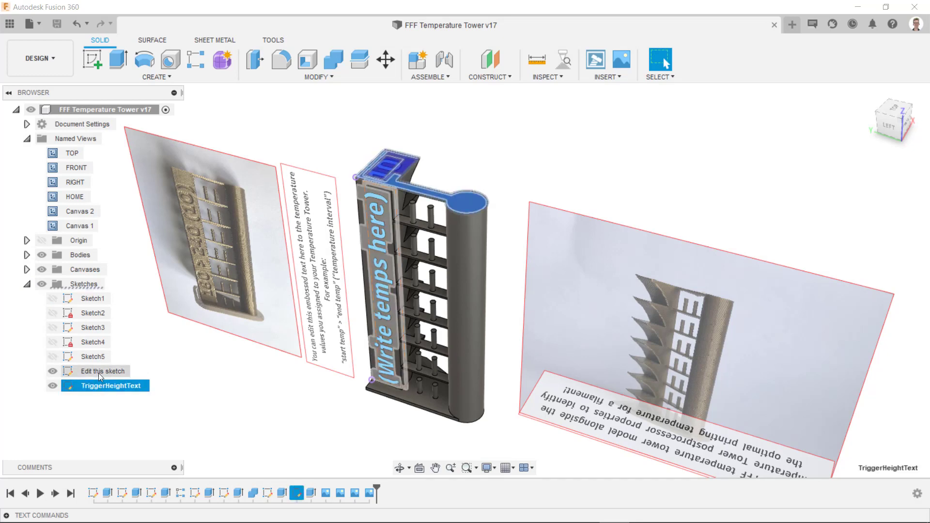
left_click(98, 373)
right_click(98, 371)
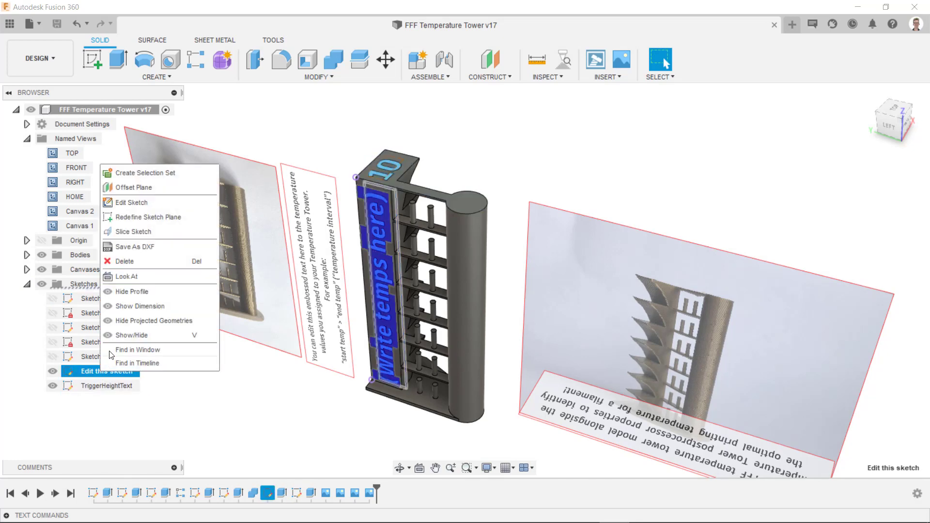
left_click(141, 209)
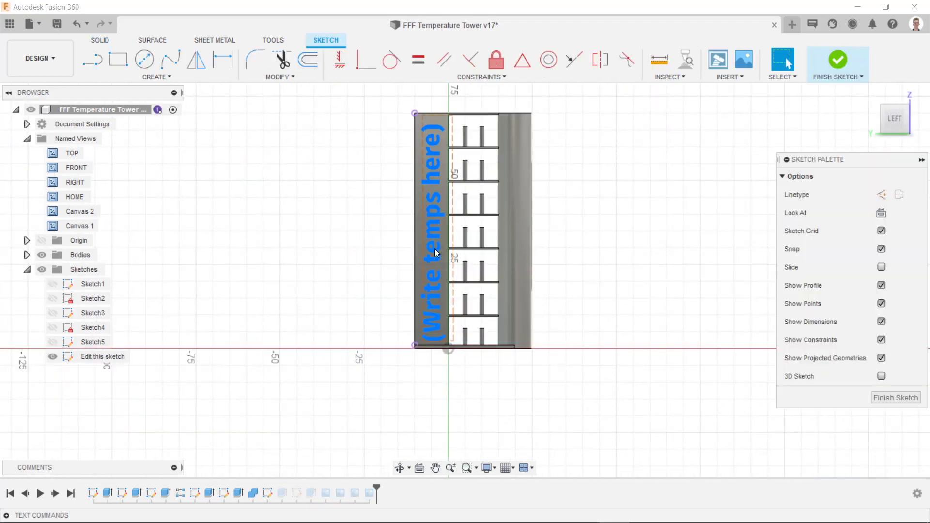
- Replace the placeholder text with 195>225(5) at 6 mm height, finish, and hide canvases
double_click(437, 254)
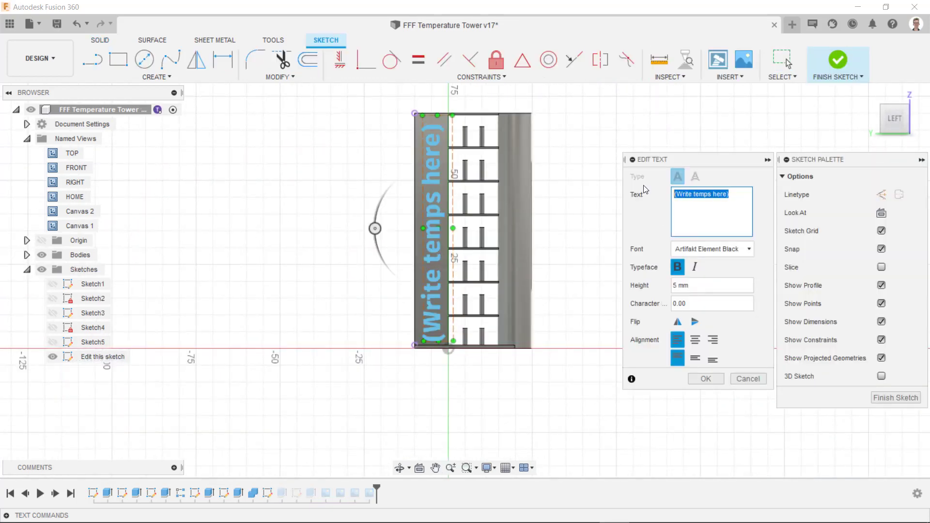
type("195>22")
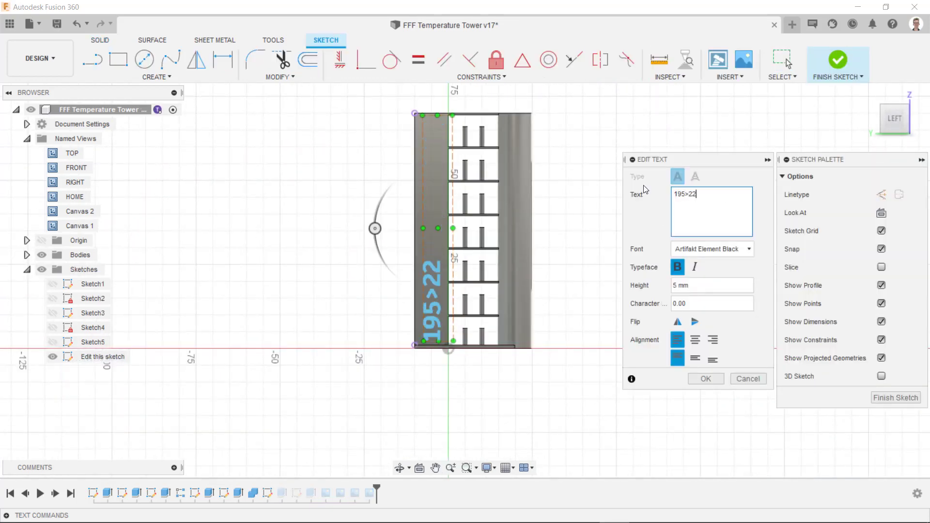
type("5(5)")
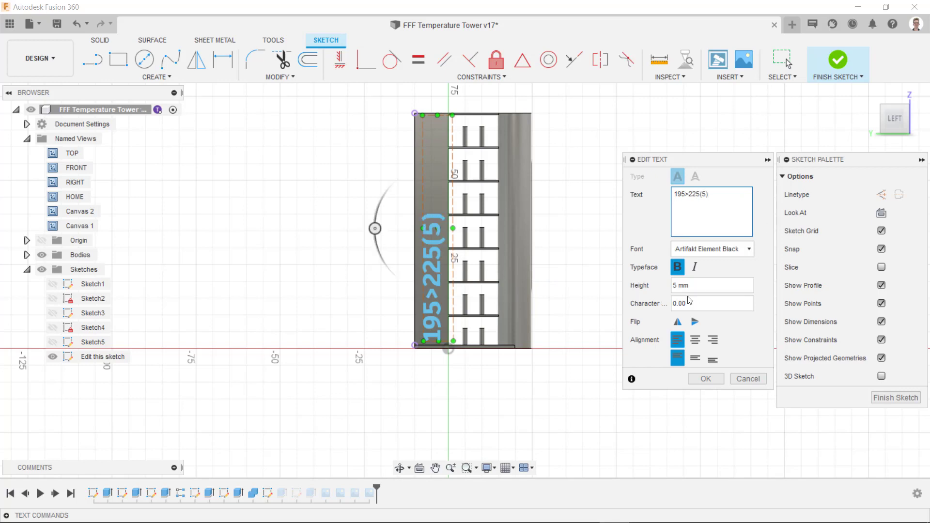
key("Tab")
type("6")
left_click(706, 378)
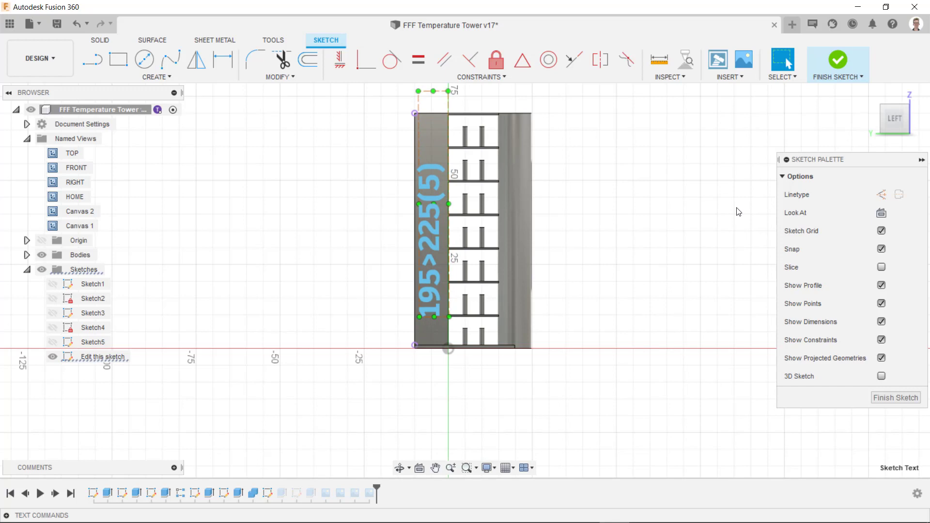
left_click(836, 61)
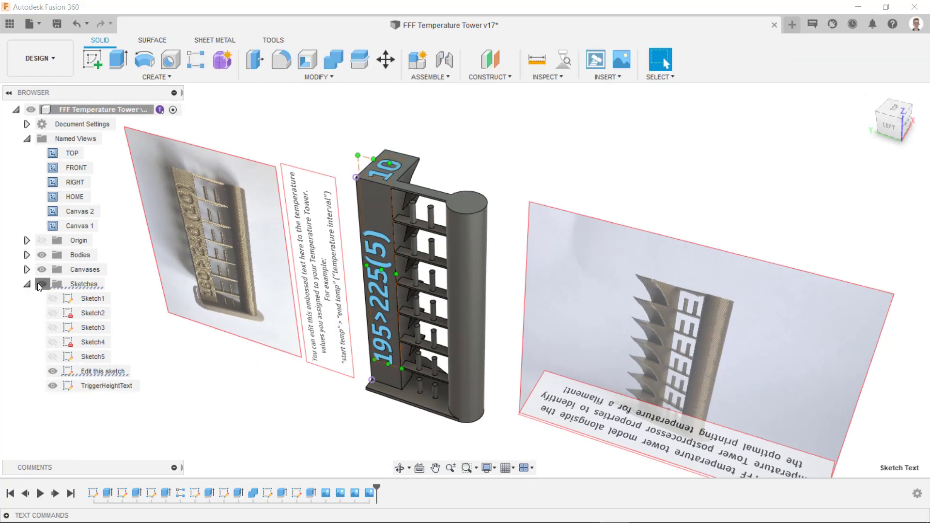
left_click(27, 284)
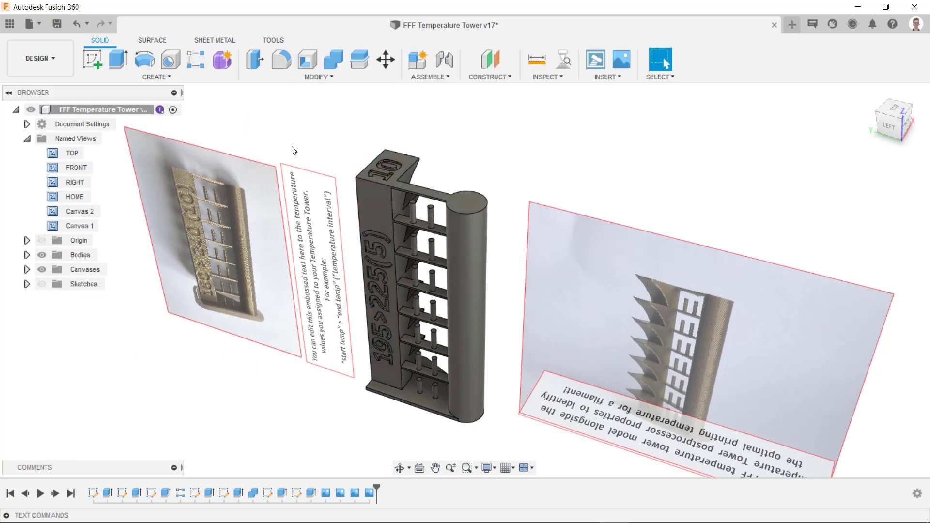
left_click(42, 270)
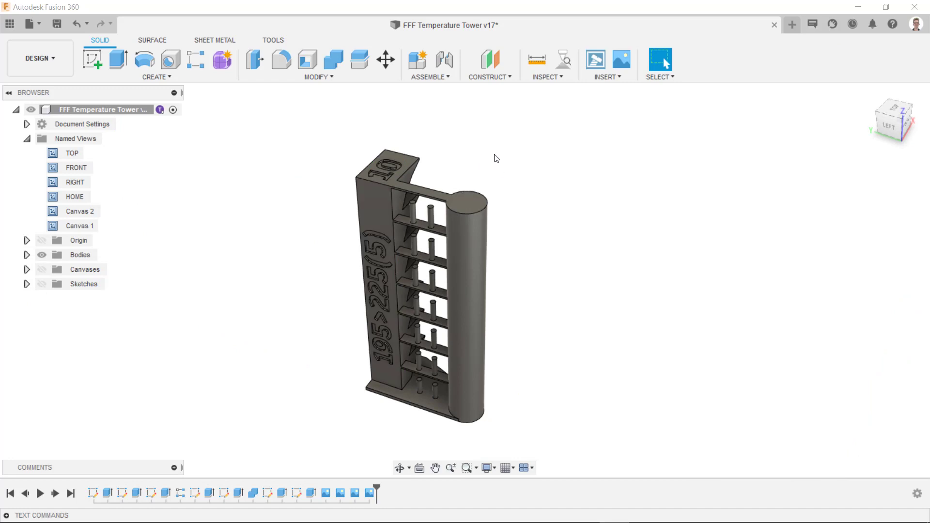
middle_click_drag(496, 163, 449, 294, "shift")
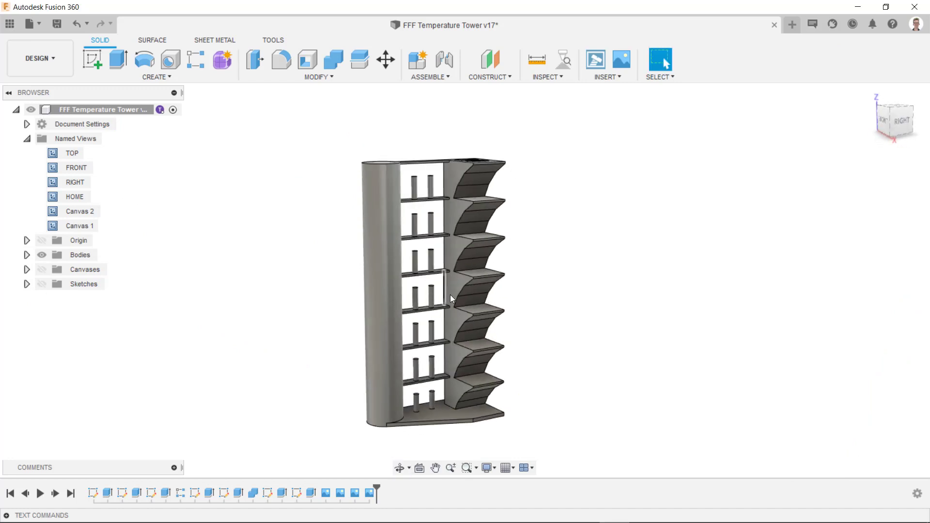
scroll(436, 290, "up", 5)
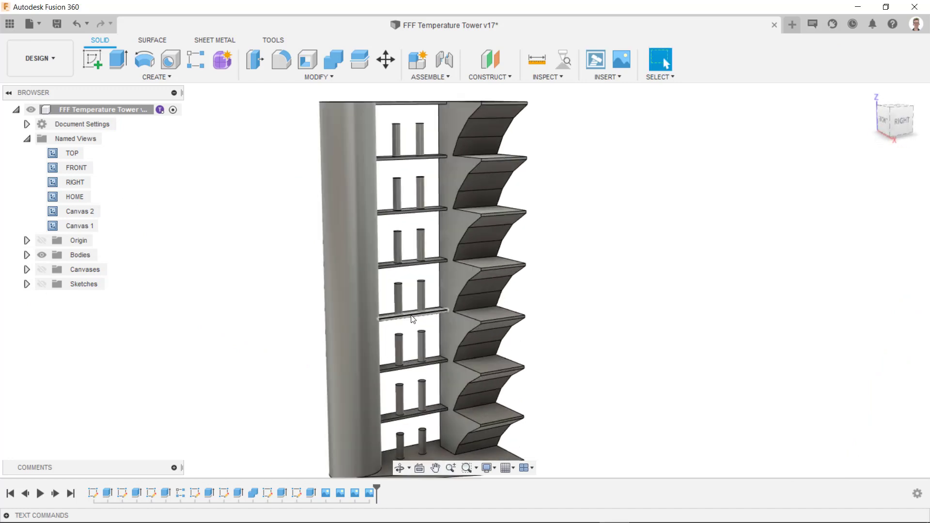
left_click(536, 59)
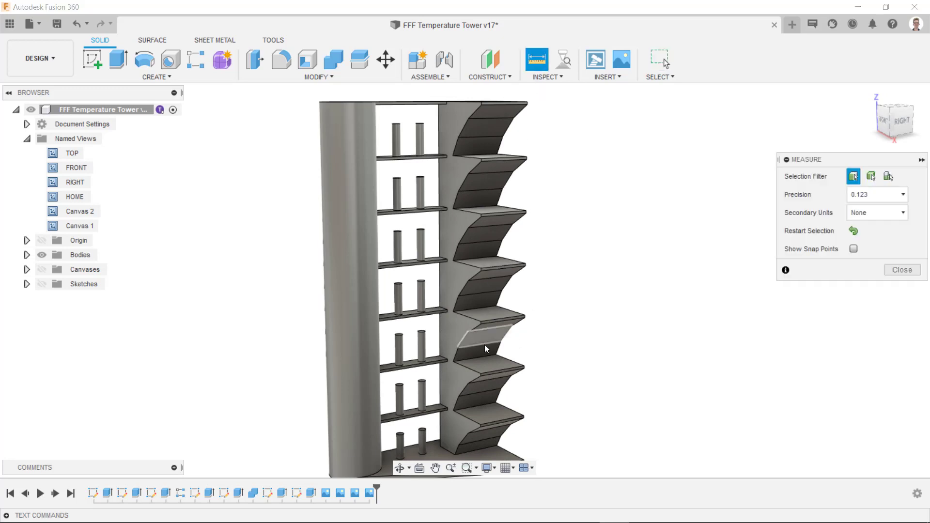
left_click(490, 362)
left_click(493, 312)
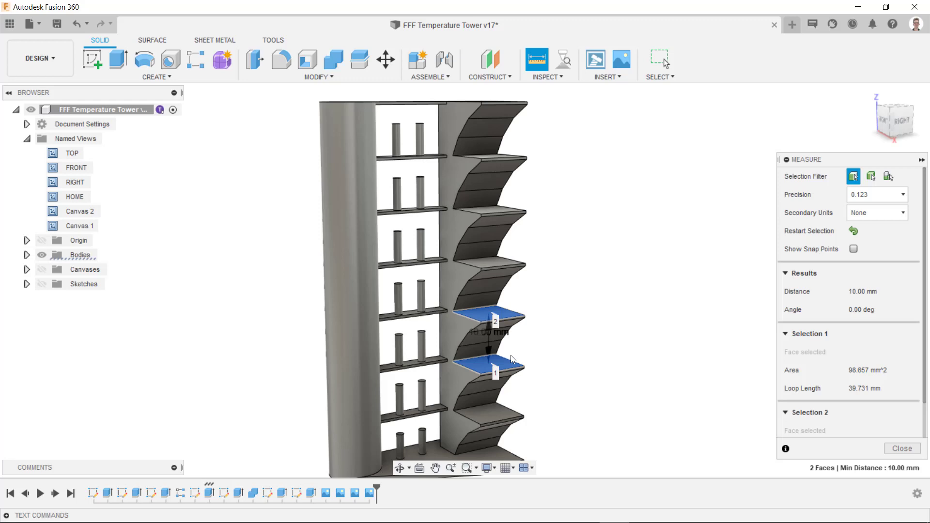
left_click(892, 447)
scroll(761, 359, "down", 2)
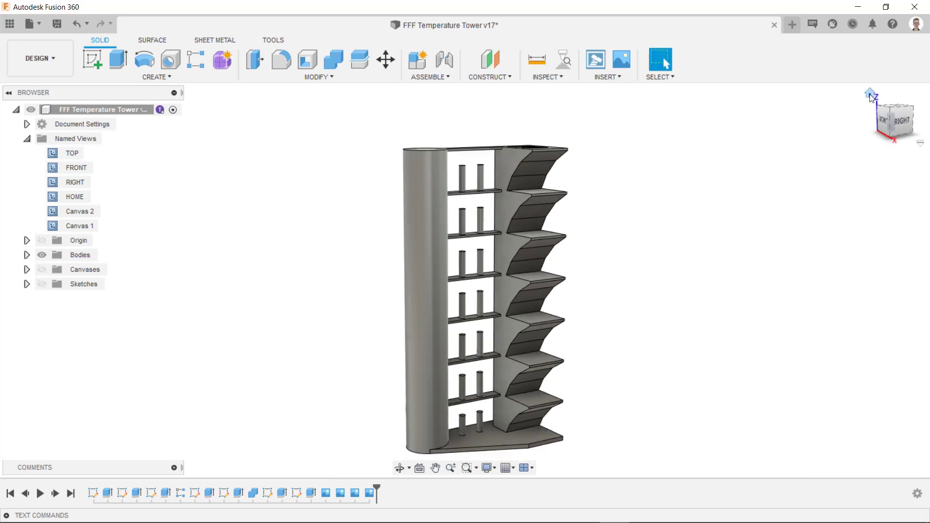
left_click(871, 96)
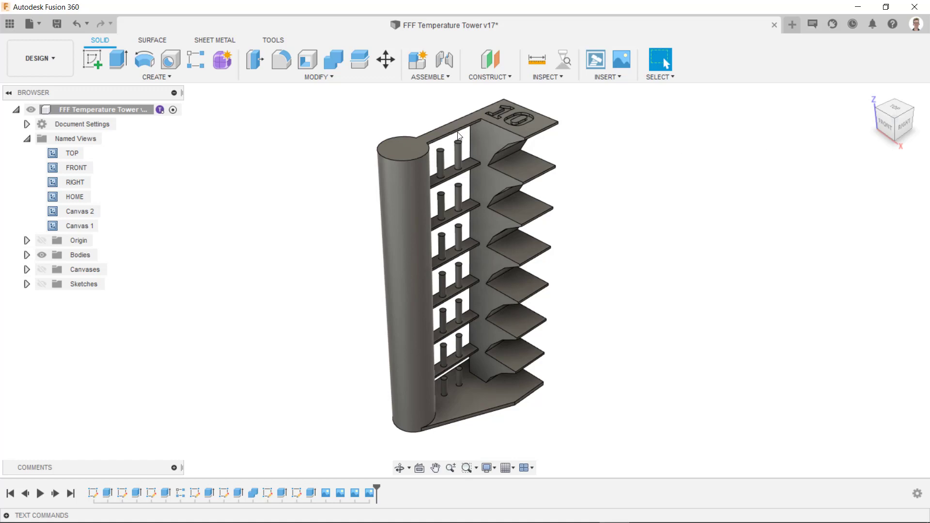
- Switch to the Manufacture workspace and start a new setup
left_click(44, 62)
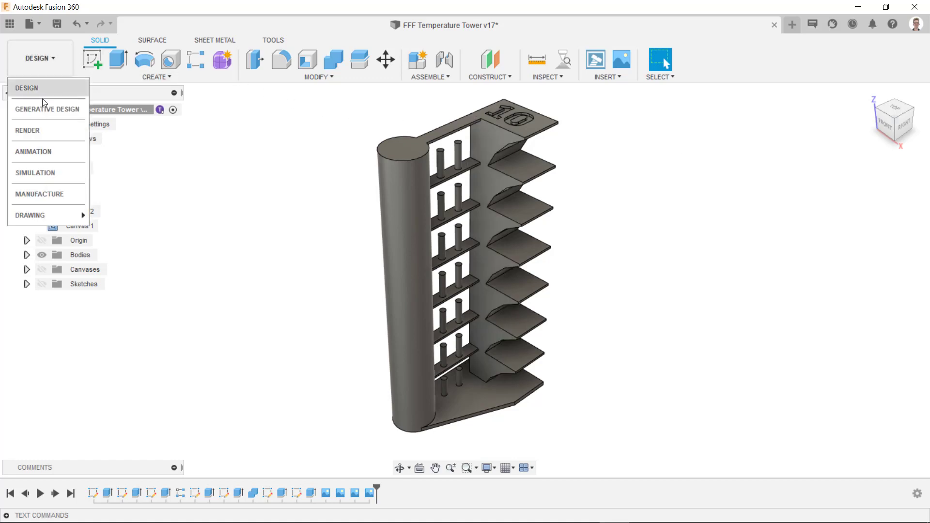
left_click(39, 193)
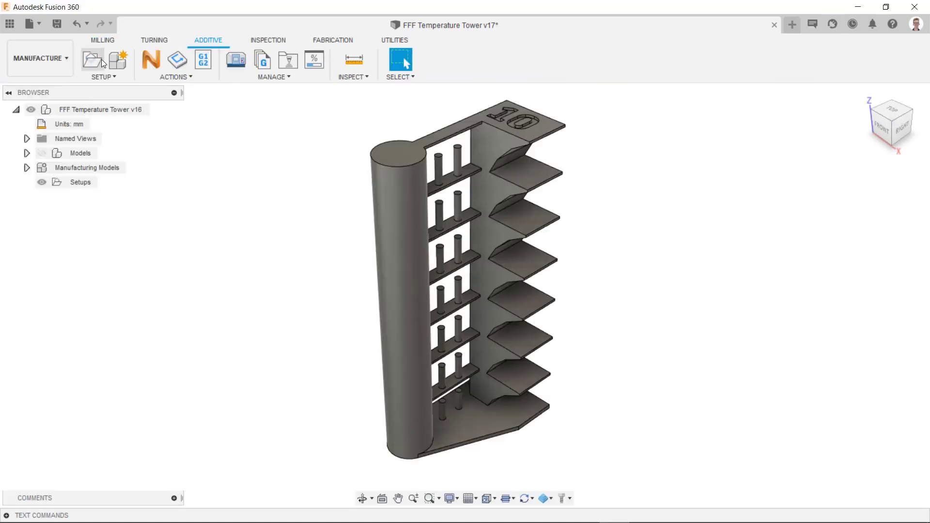
left_click(101, 62)
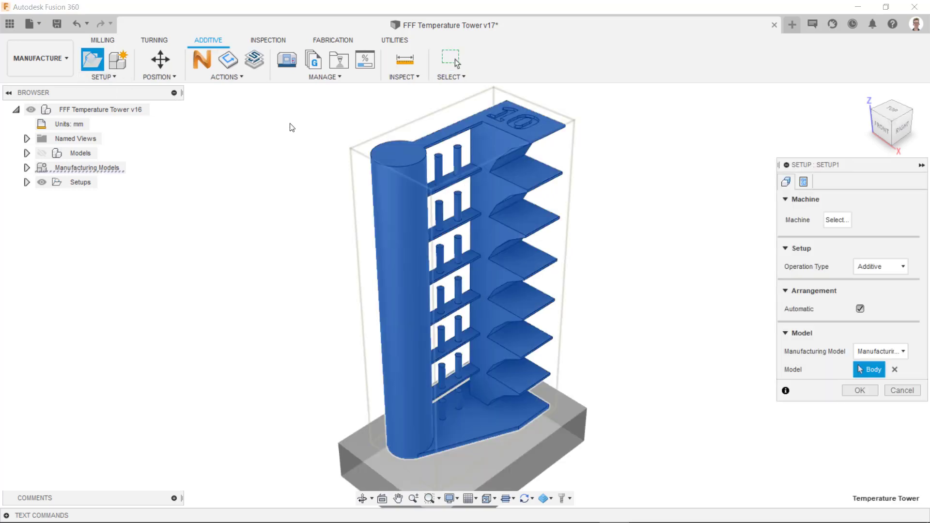
- Choose the Prusa i3 MK3 from the FFF printer list as the setup's machine
left_click(832, 226)
left_click(830, 274)
scroll(746, 252, "down", 15)
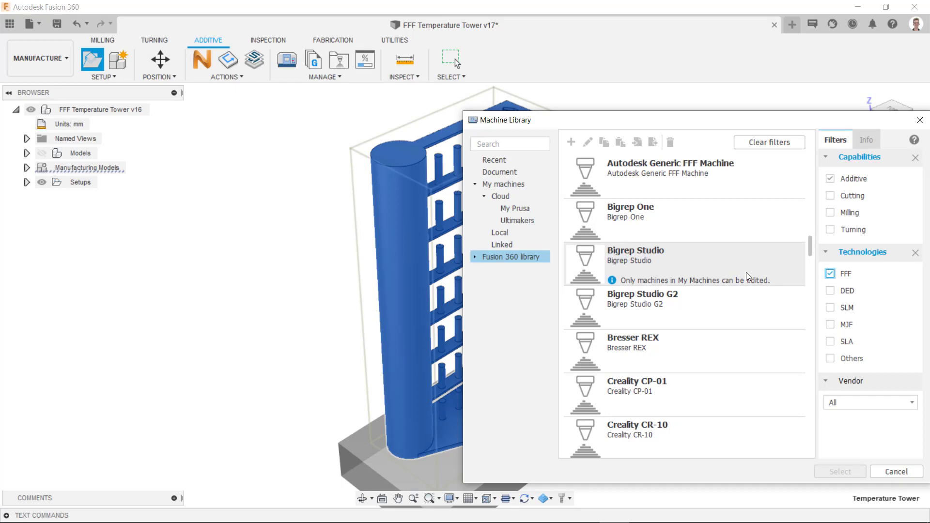
scroll(702, 291, "up", 5)
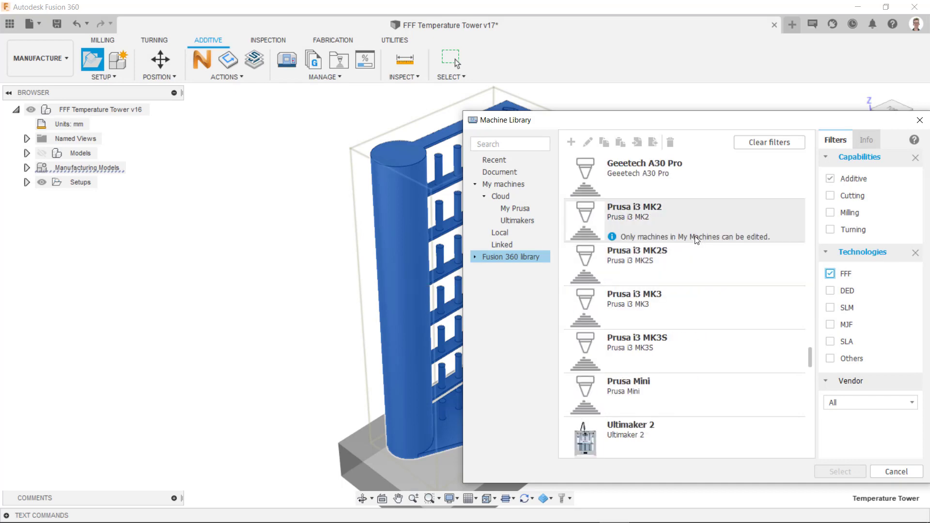
left_click(678, 305)
left_click(834, 471)
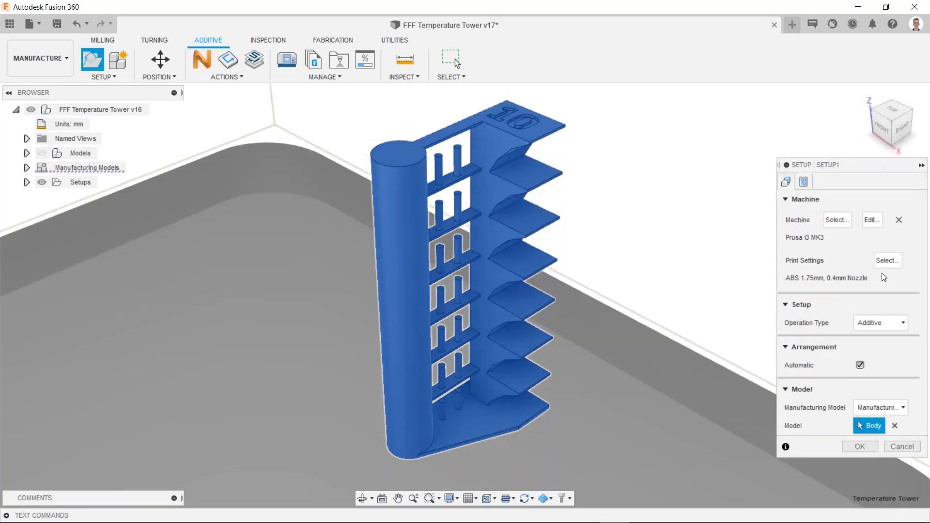
- Apply the Virtual Foundry, 1.75mm, 0.6mm Nozzle print setting and confirm Setup1
left_click(885, 262)
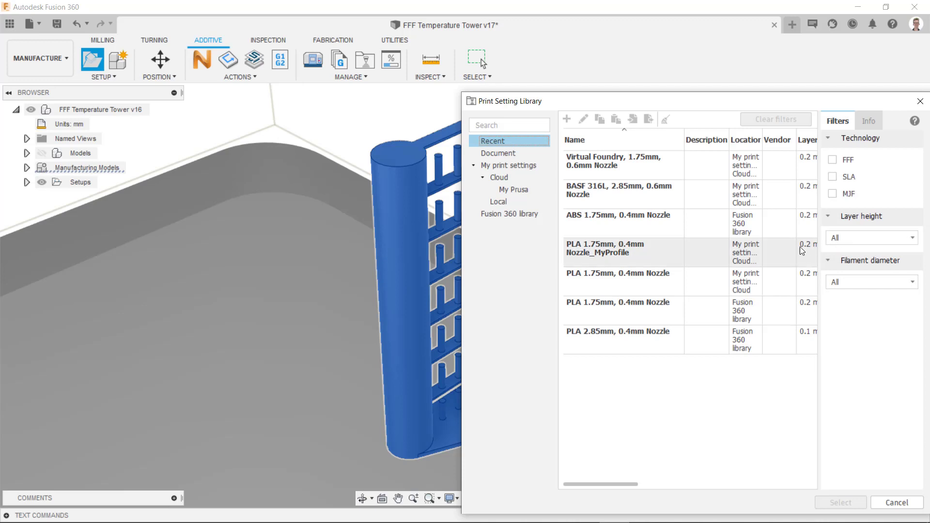
left_click(648, 174)
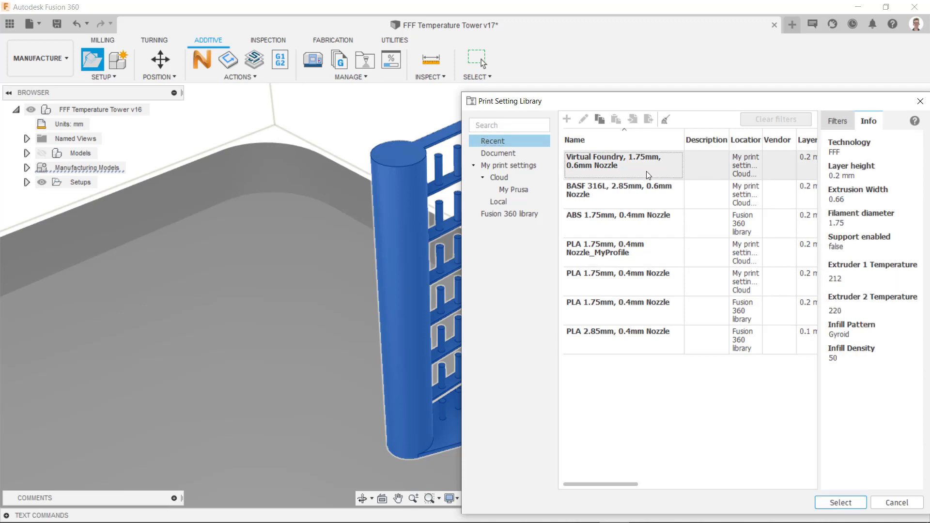
left_click(840, 503)
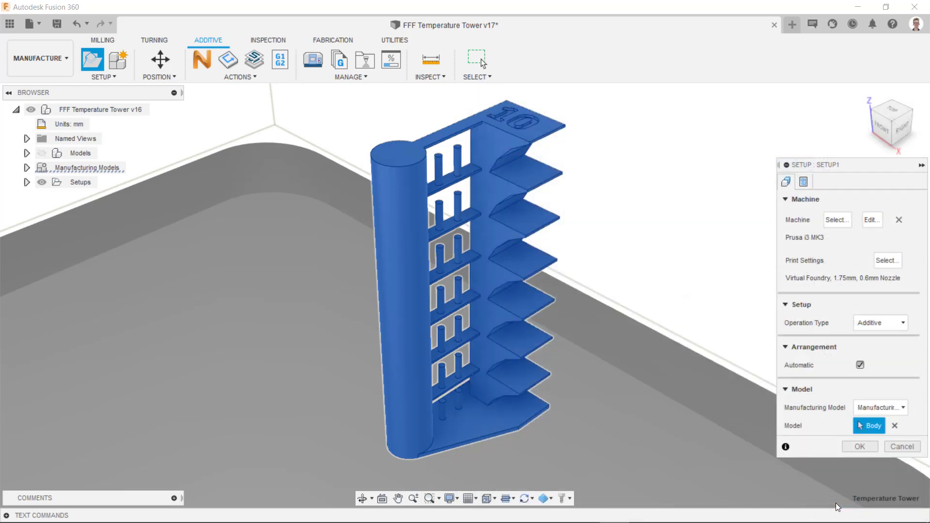
left_click(853, 448)
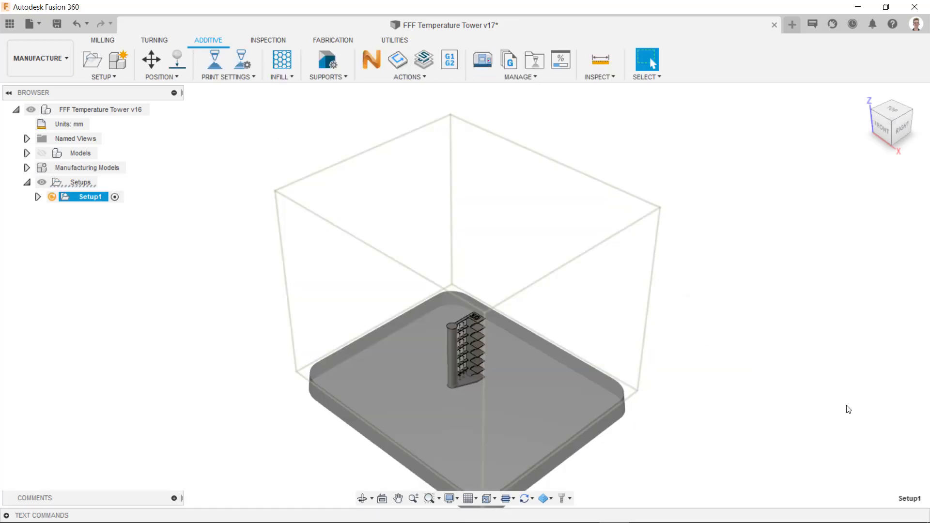
- Simulate Setup1, calculate the toolpath (350 layers, 1:08:29), and step to the top layer
left_click(37, 197)
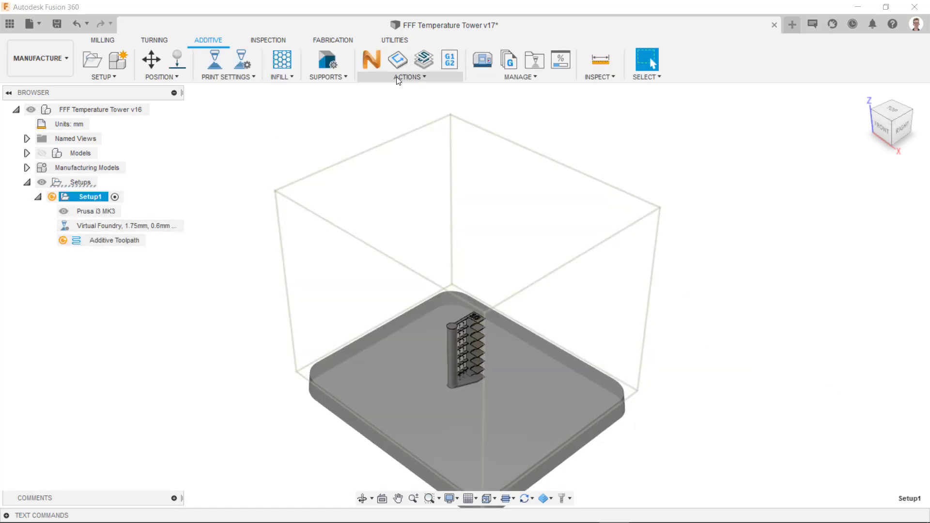
left_click(424, 58)
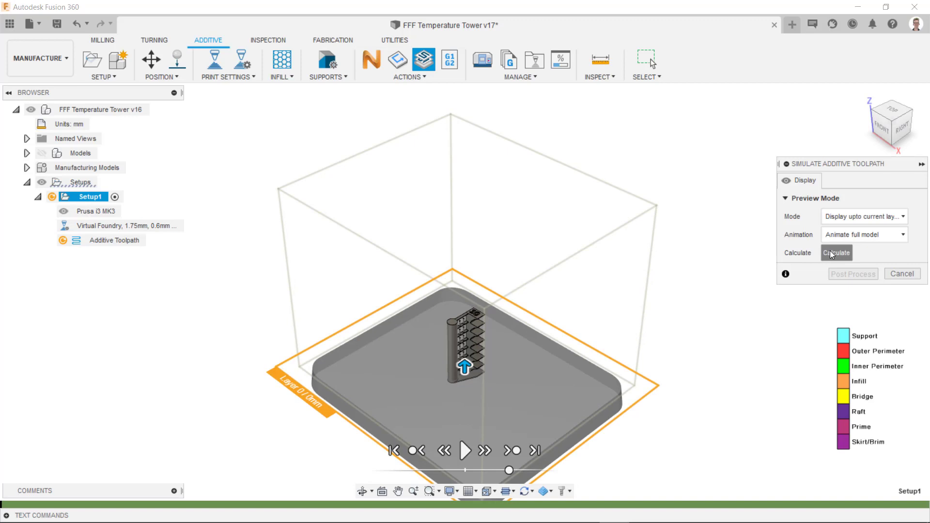
left_click(831, 253)
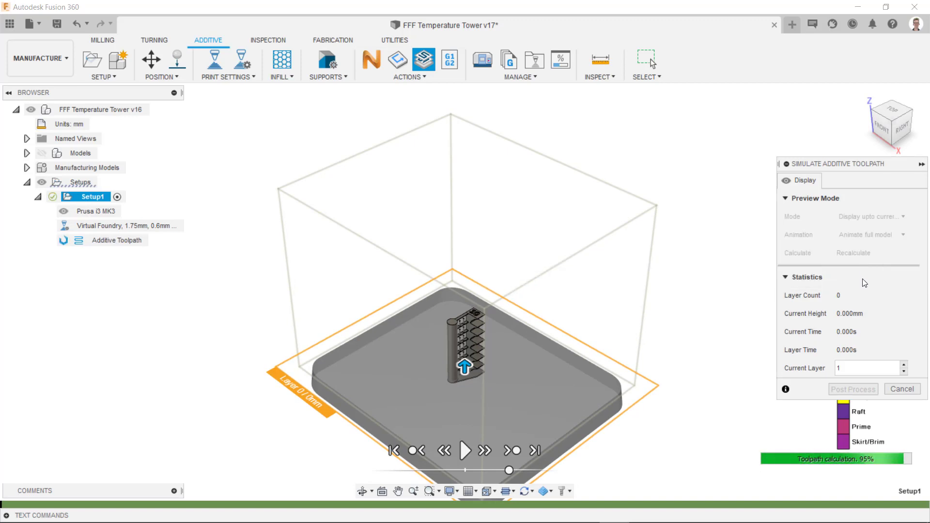
scroll(461, 359, "up", 8)
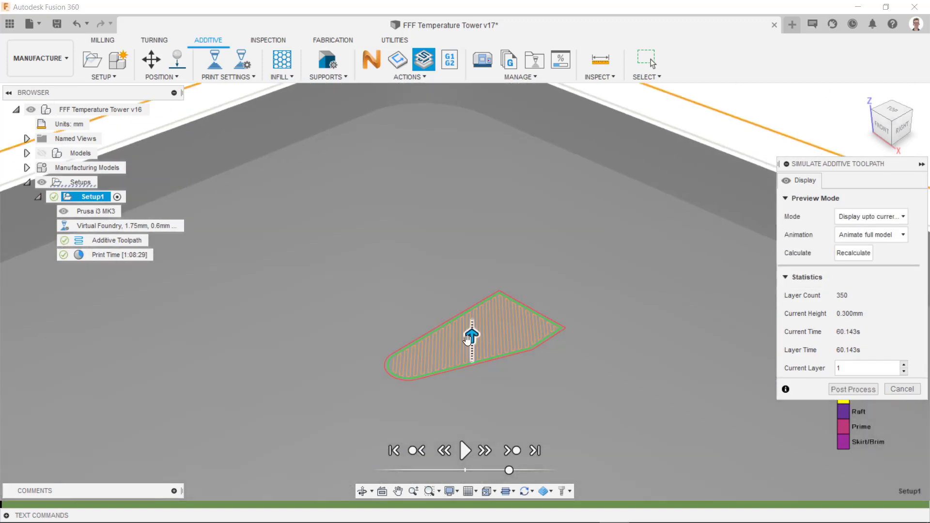
left_click_drag(467, 339, 485, 142)
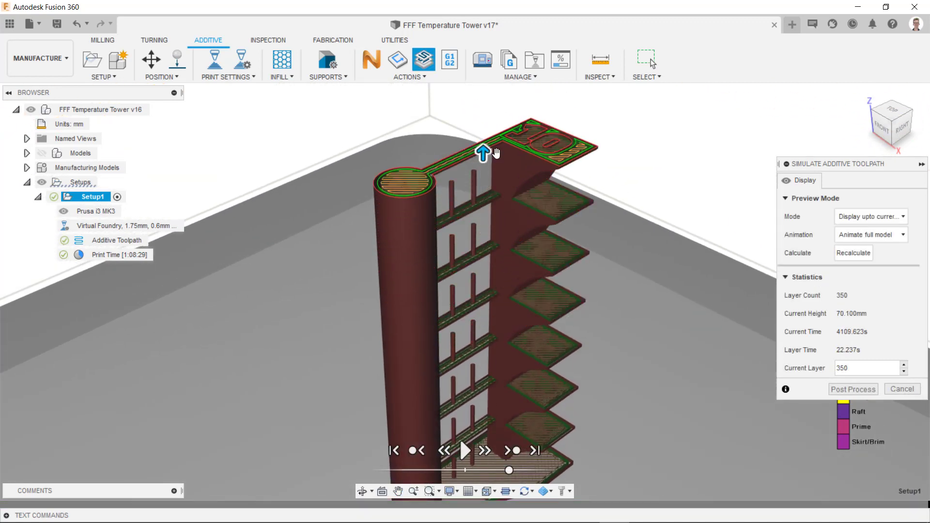
- Post process the toolpath and name the NC program 'temperature tower copper'
left_click(846, 391)
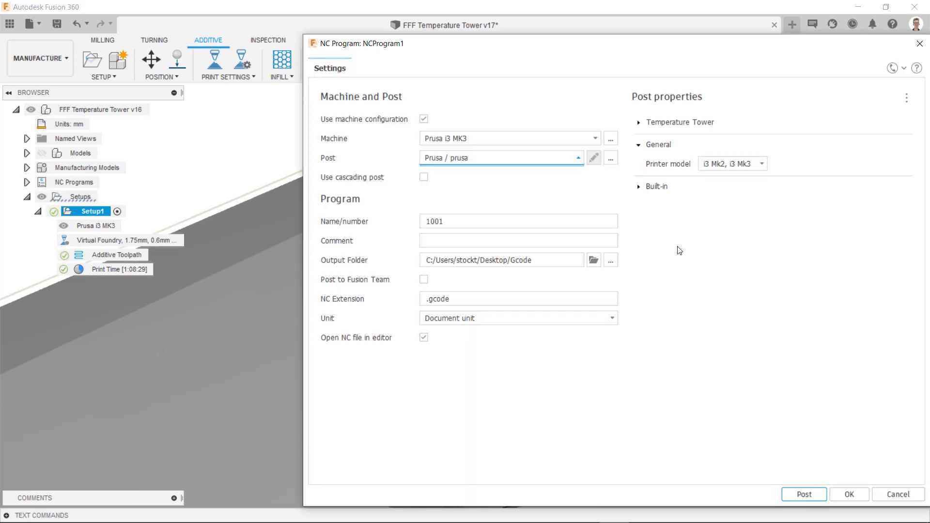
type("temperature tower")
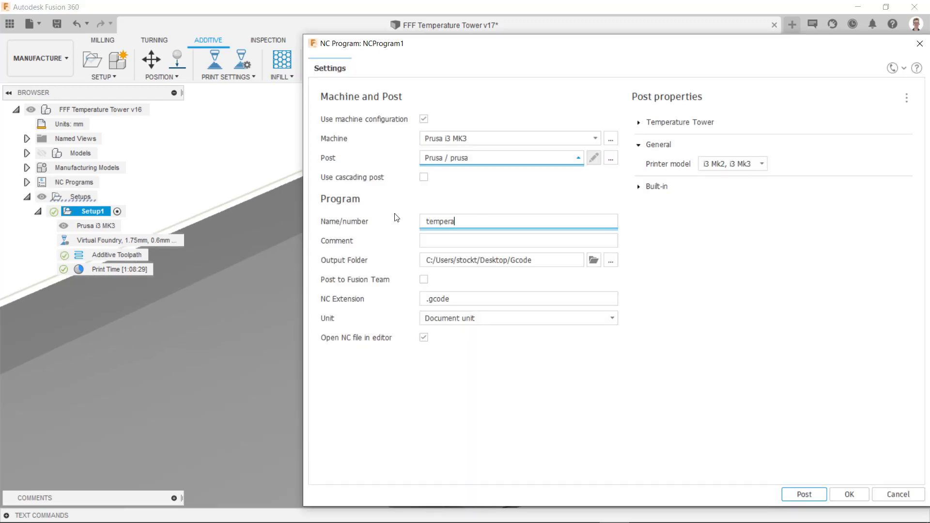
type(" copper")
left_click(714, 288)
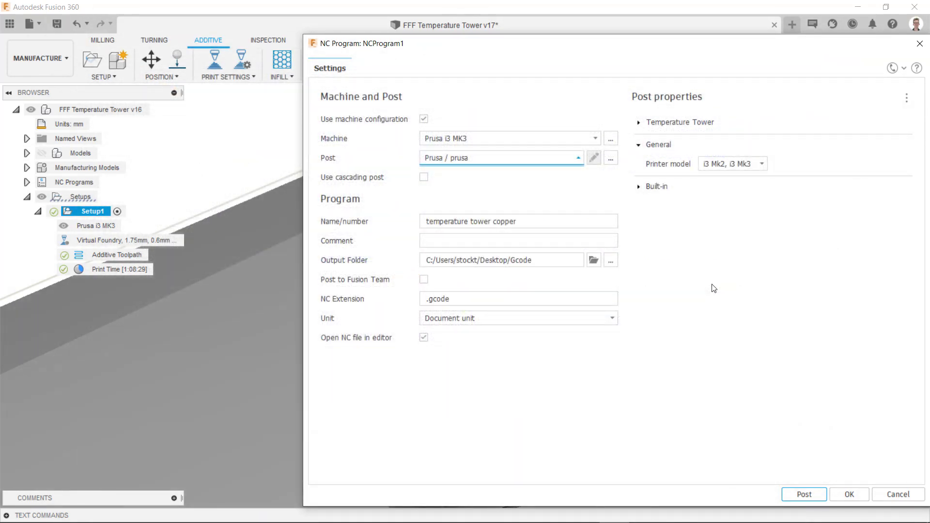
- Set Temperature Tower properties: trigger by Height, value 10, interval 5, start 195
left_click(639, 122)
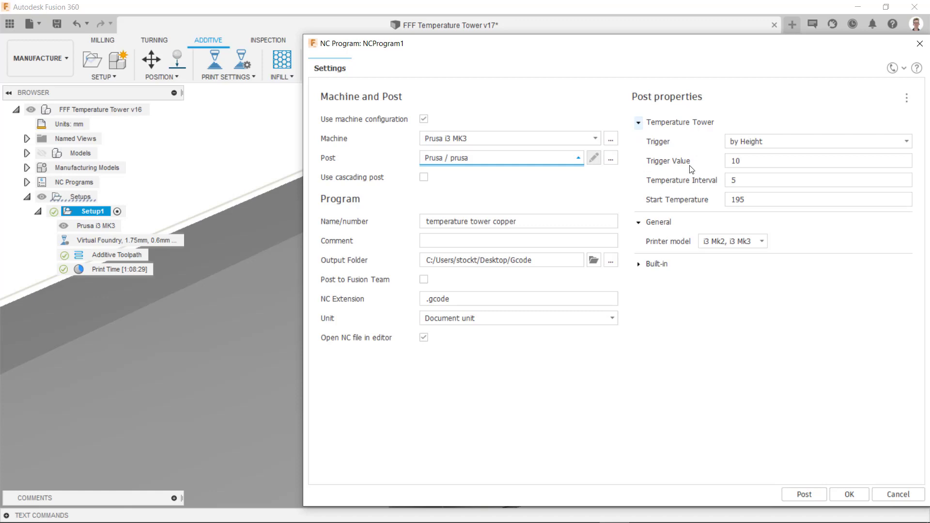
left_click(775, 144)
left_click(774, 163)
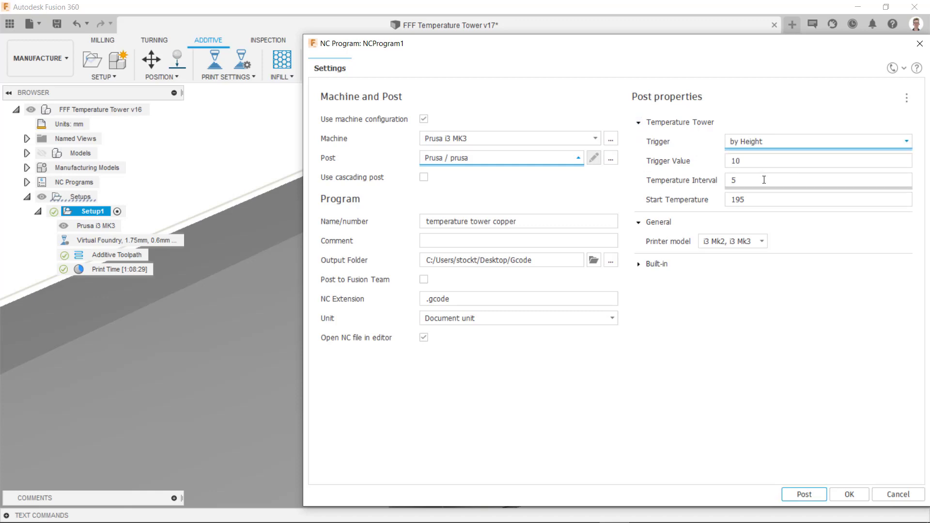
left_click(760, 200)
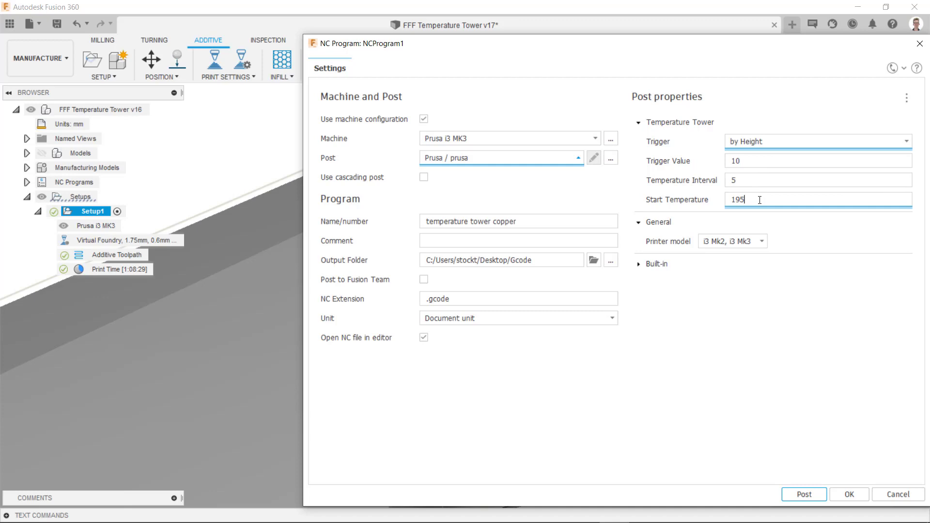
left_click(804, 267)
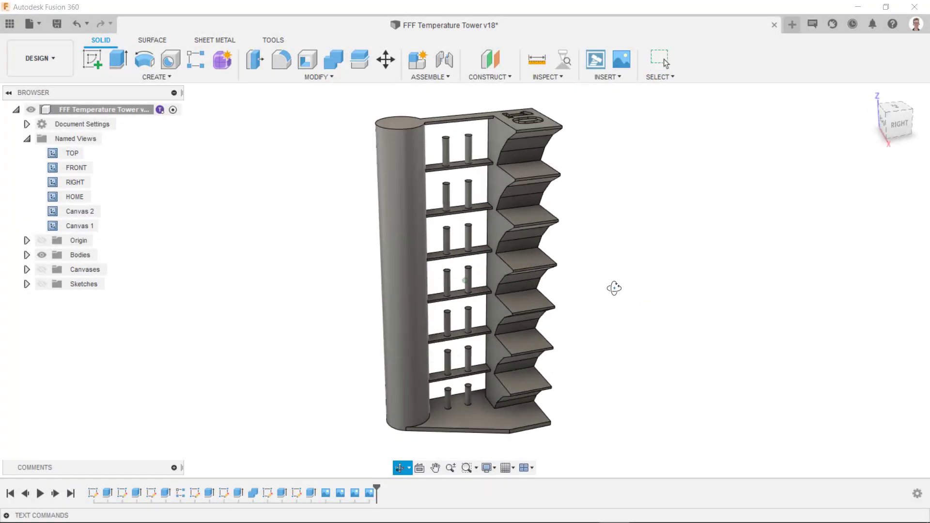
- Change the TriggerHeight parameter to 15 mm in Change Parameters
key("Escape")
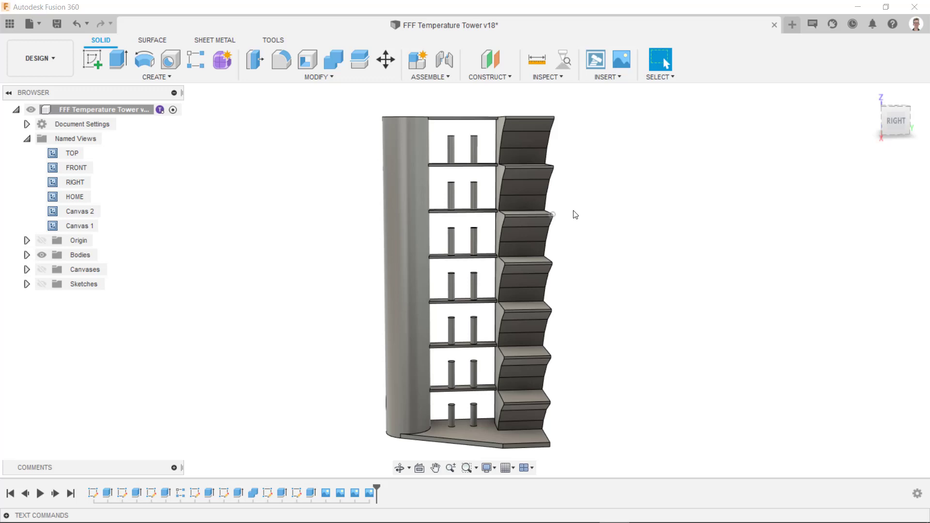
middle_click_drag(575, 215, 602, 228, "shift")
left_click(317, 77)
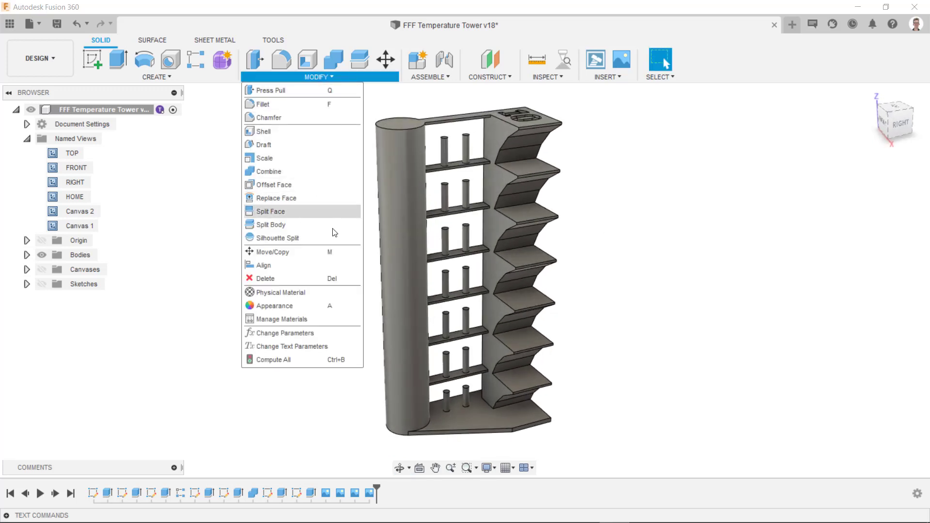
left_click(307, 333)
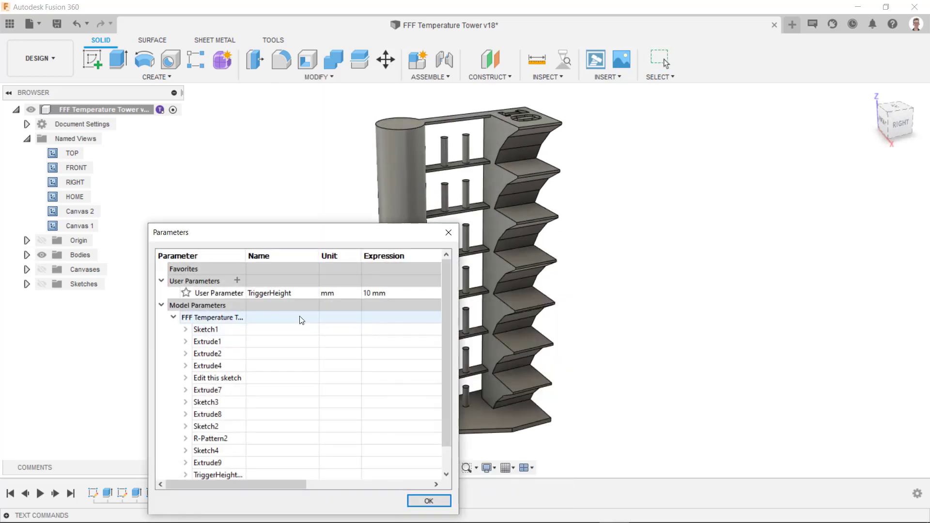
double_click(368, 293)
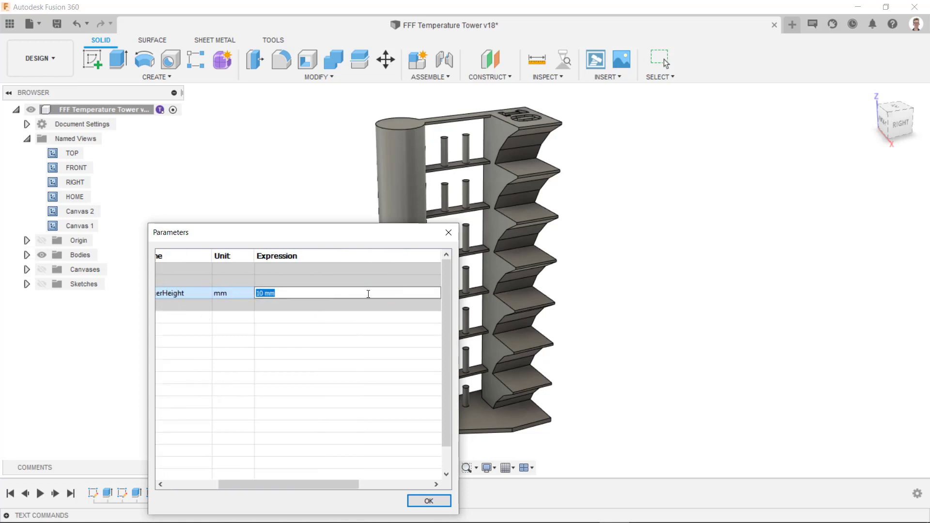
type("15")
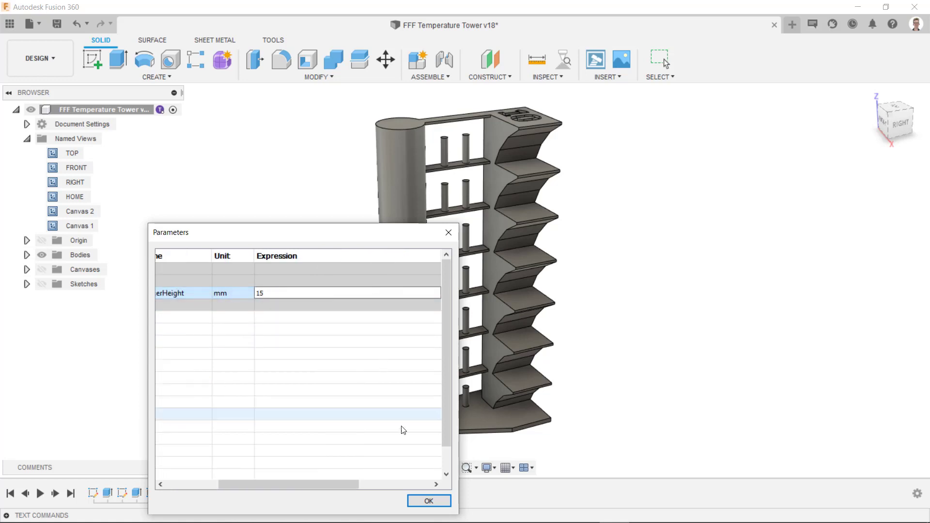
left_click(420, 502)
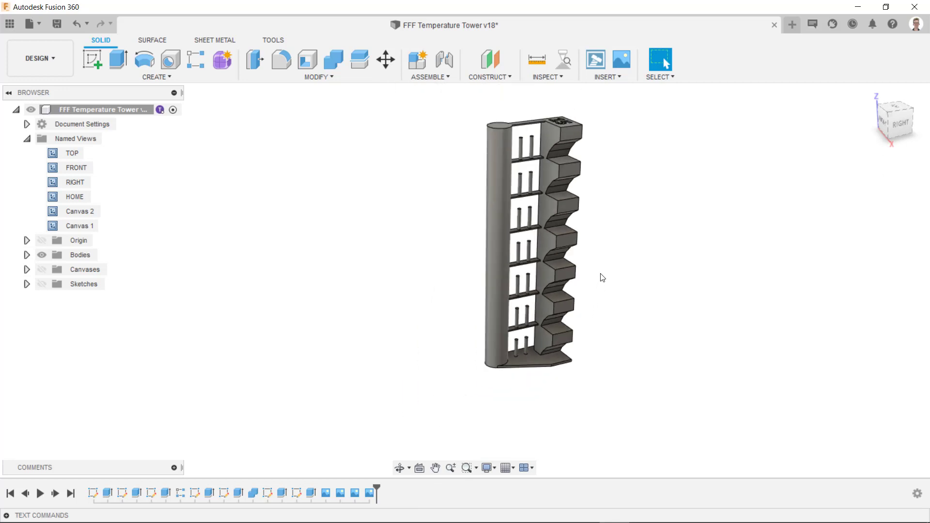
- Pan and orbit to inspect the embossed 15 on the shorter tower's top
middle_click_drag(617, 233, 555, 268)
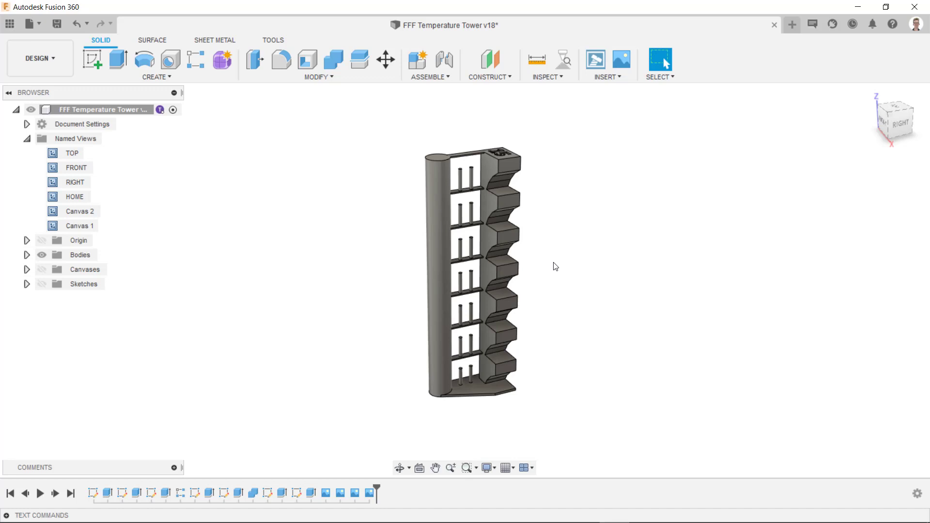
middle_click_drag(557, 242, 603, 274, "shift")
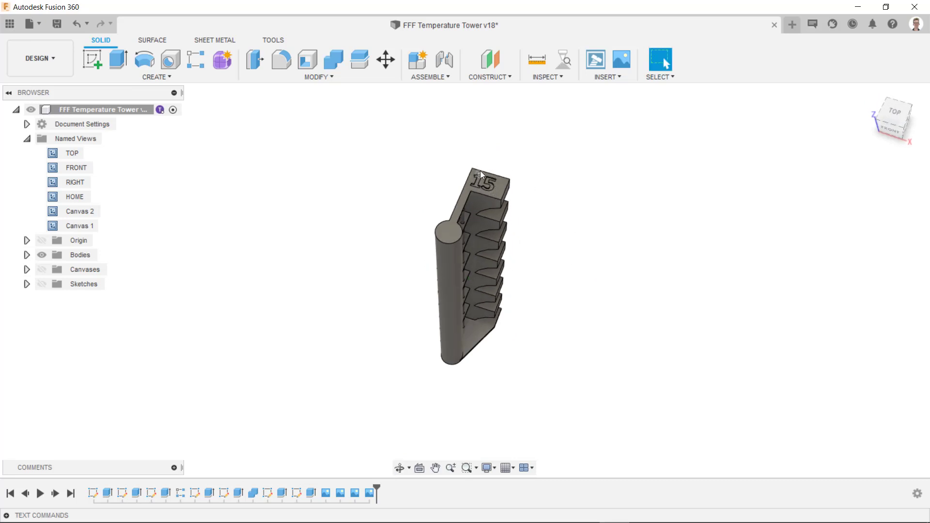
middle_click_drag(556, 224, 524, 194, "shift")
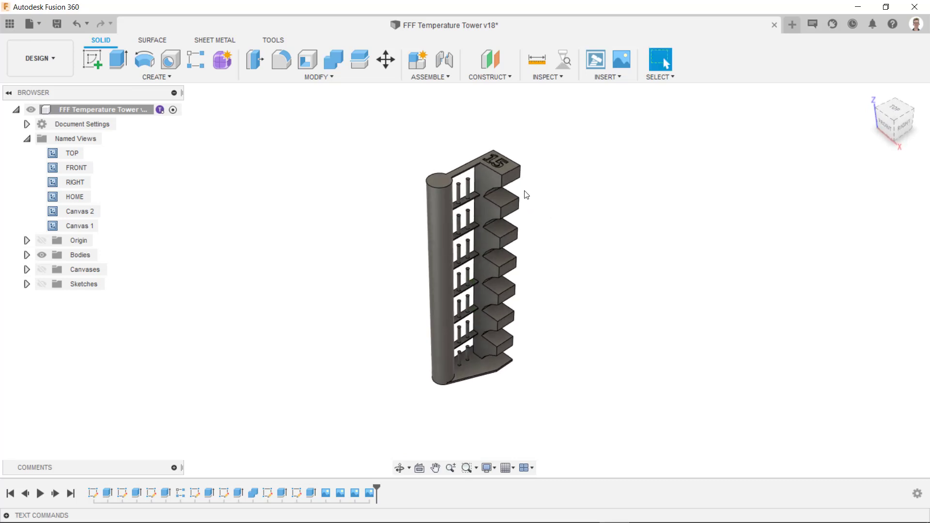
- Set the TriggerHeight parameter back to 10 mm via Modify > Change Parameters
left_click(318, 78)
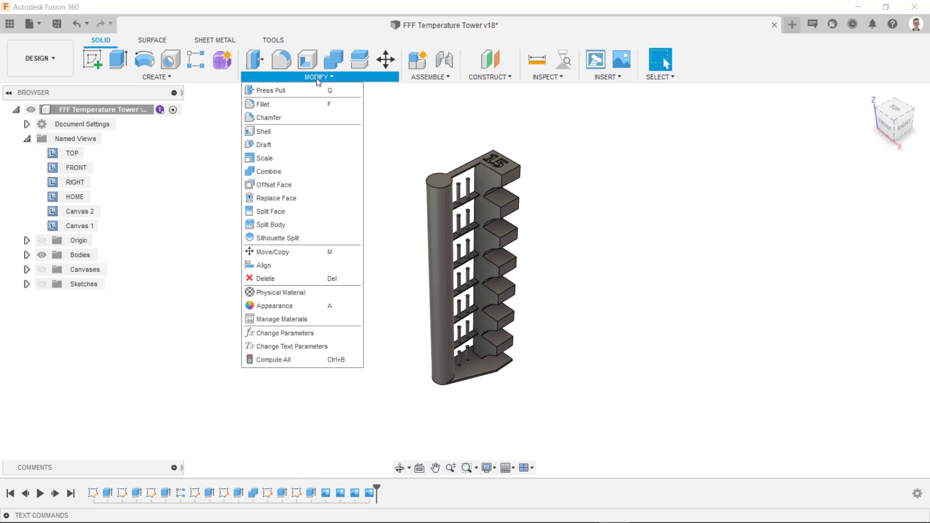
left_click(282, 332)
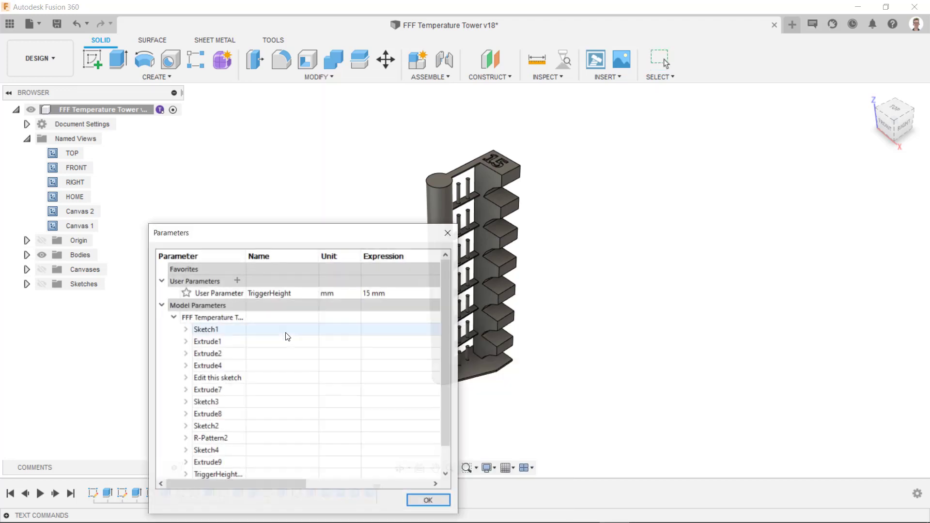
left_click(367, 293)
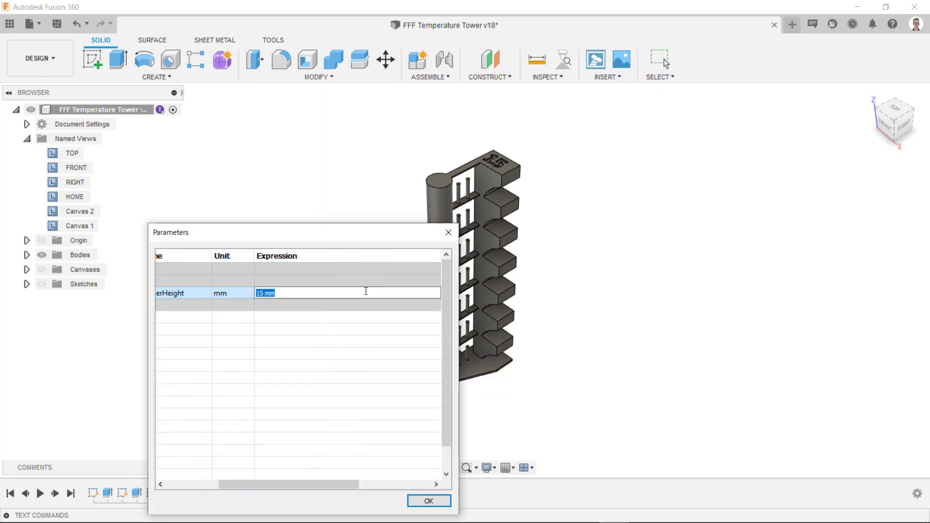
type("10")
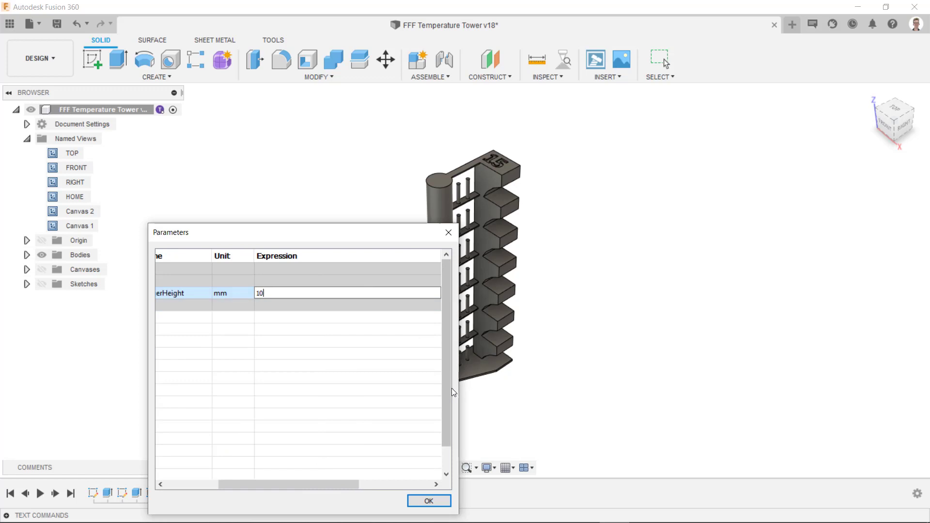
left_click(431, 501)
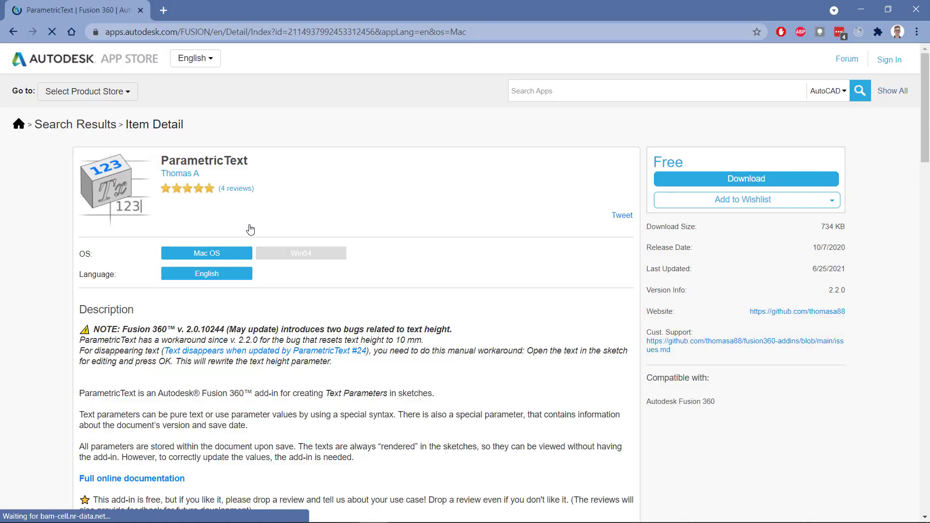
scroll(376, 214, "down", 4)
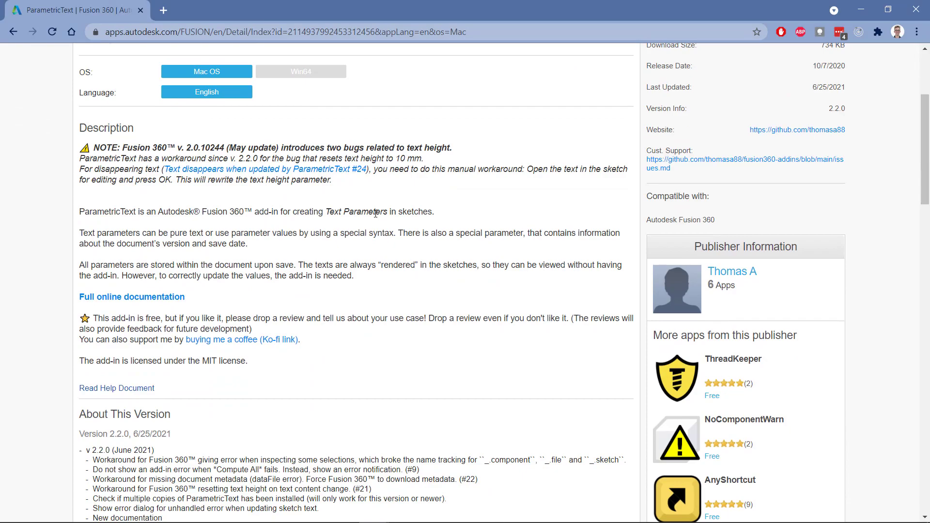
scroll(375, 214, "down", 8)
scroll(380, 218, "up", 4)
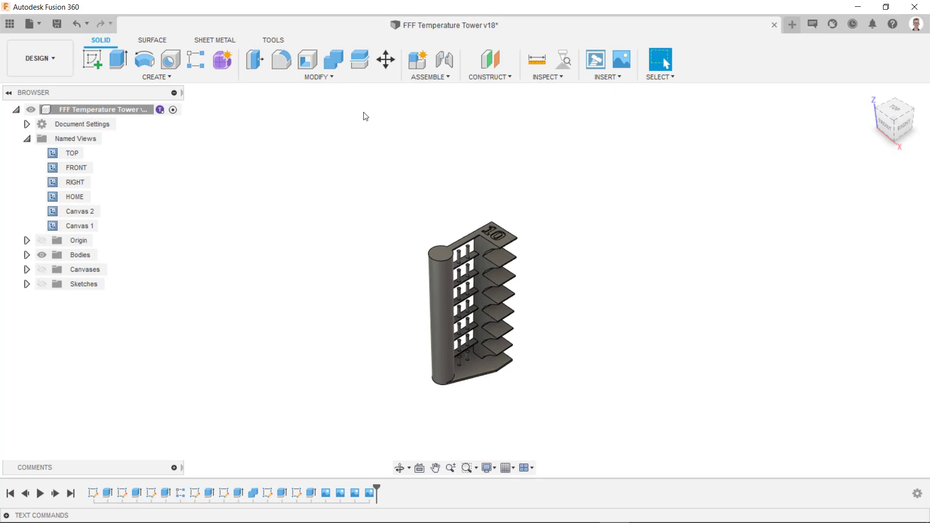
left_click(324, 78)
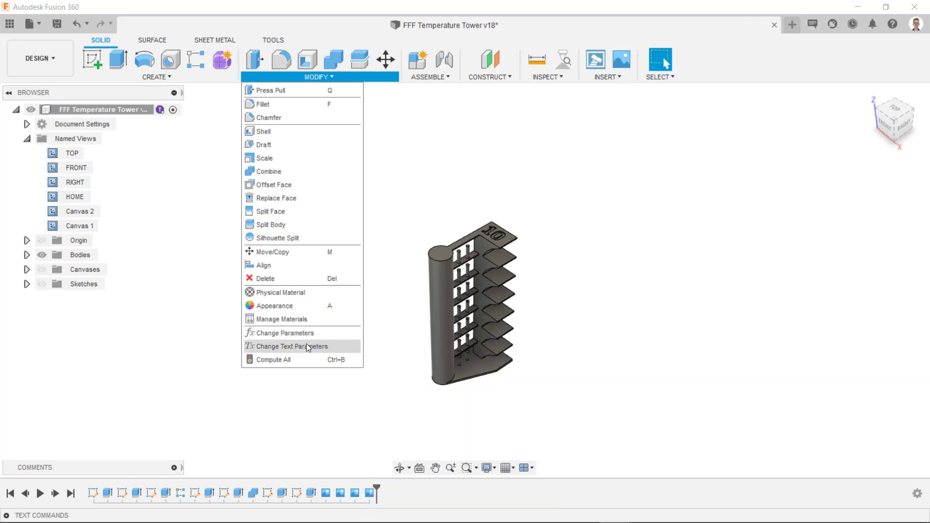
left_click(331, 345)
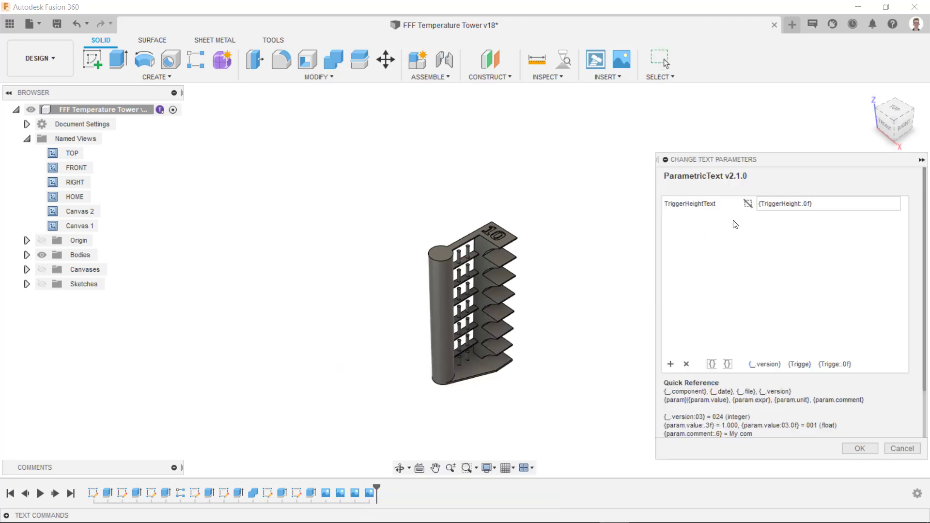
left_click(794, 204)
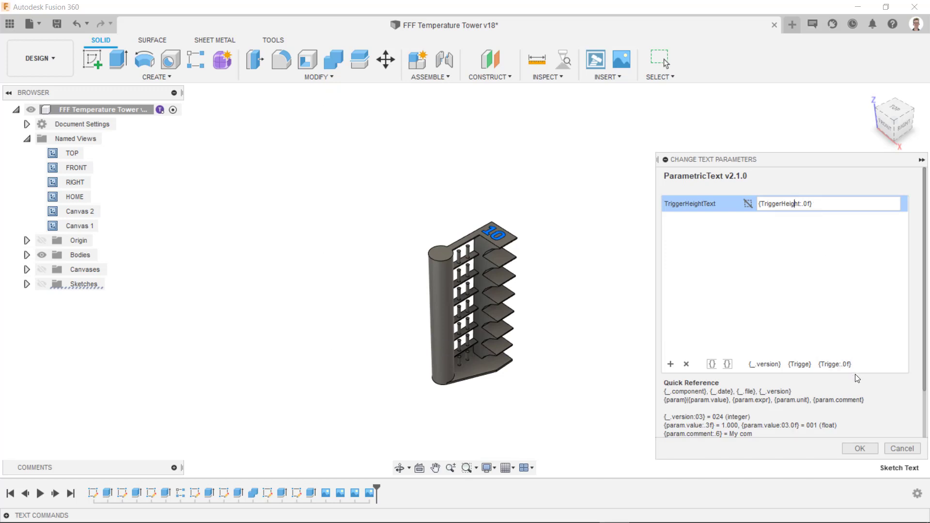
scroll(864, 391, "down", 2)
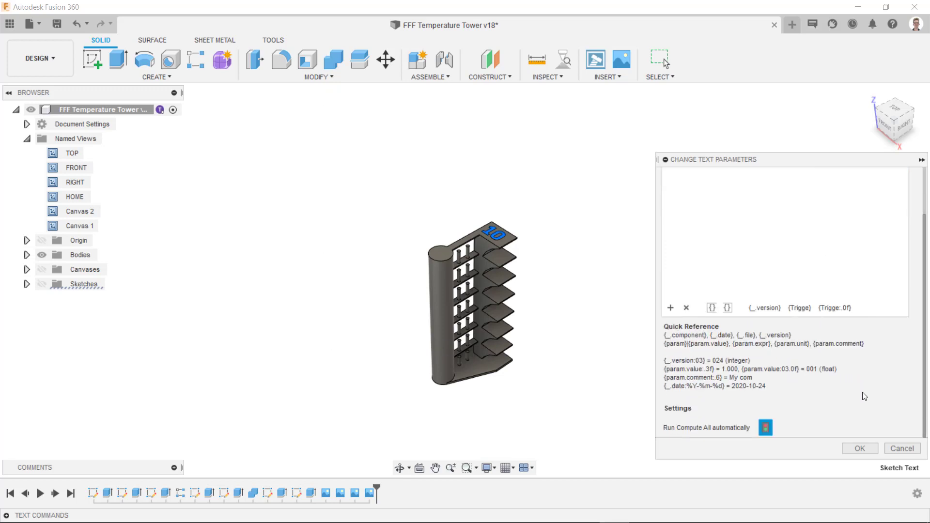
scroll(865, 400, "up", 2)
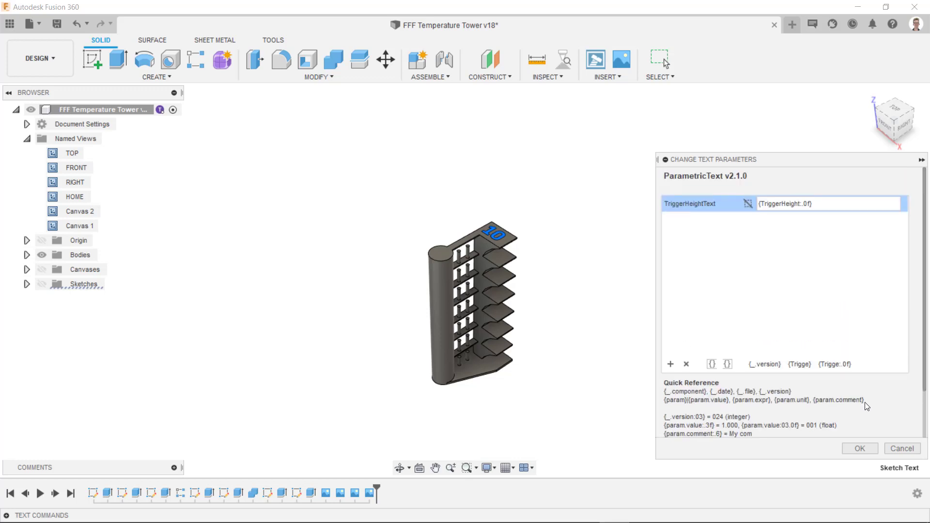
left_click(860, 448)
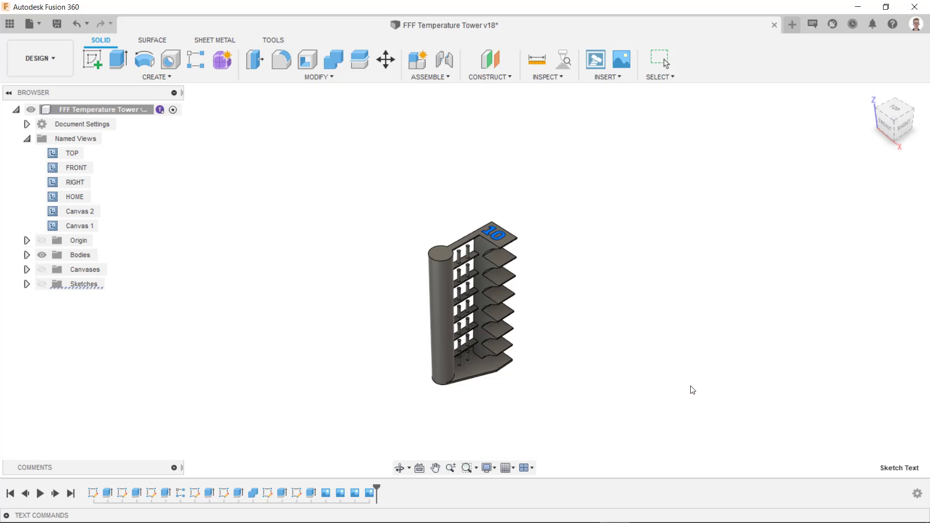
key("Escape")
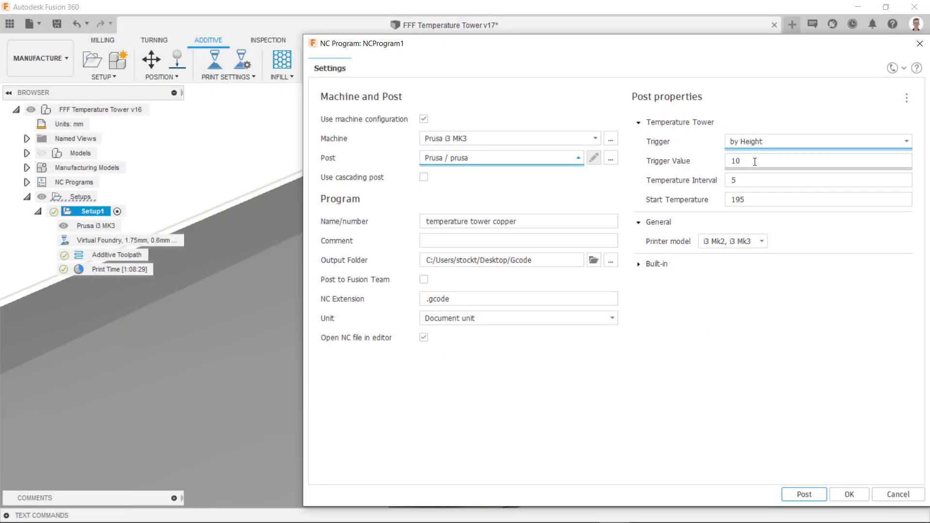
- Post NCProgram1 as 'temperature tower copper' G-code, triggering by height 10 from 195 in steps of 5
mouse_move(755, 161)
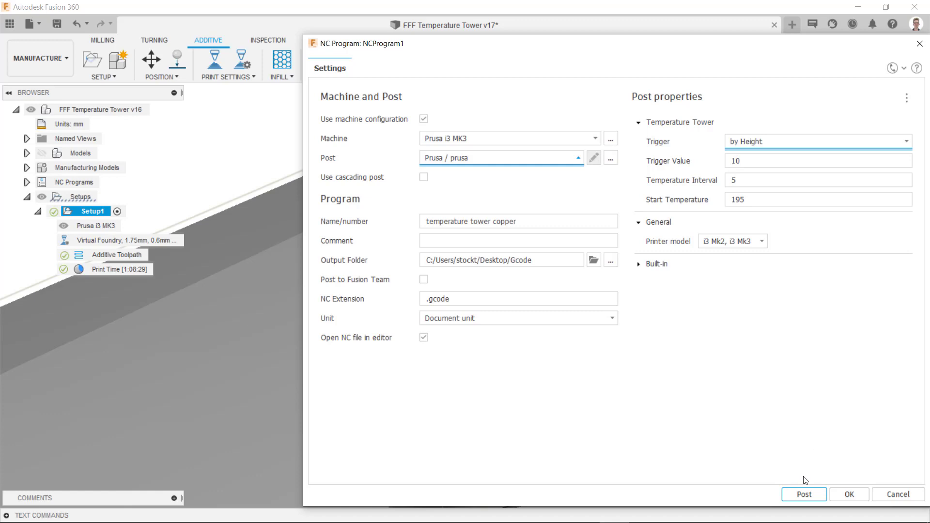
left_click(806, 494)
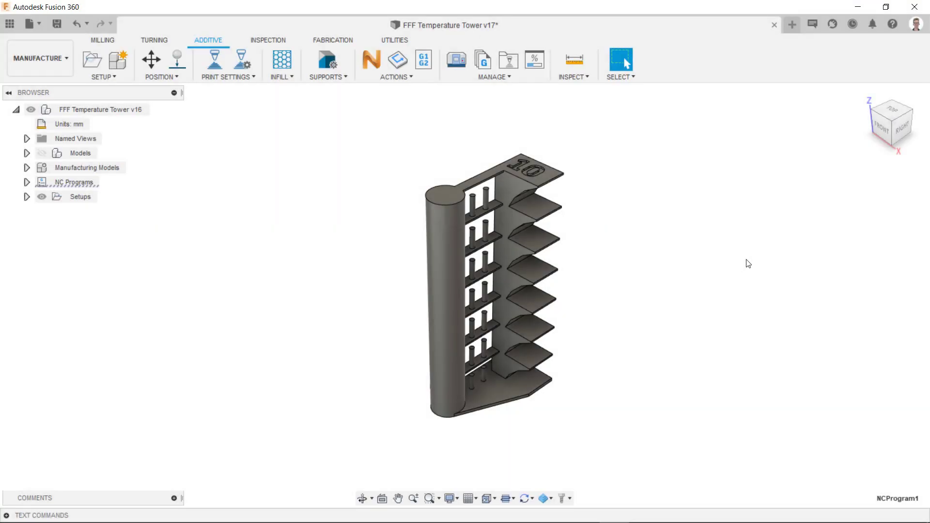
middle_click_drag(749, 264, 326, 247, "shift")
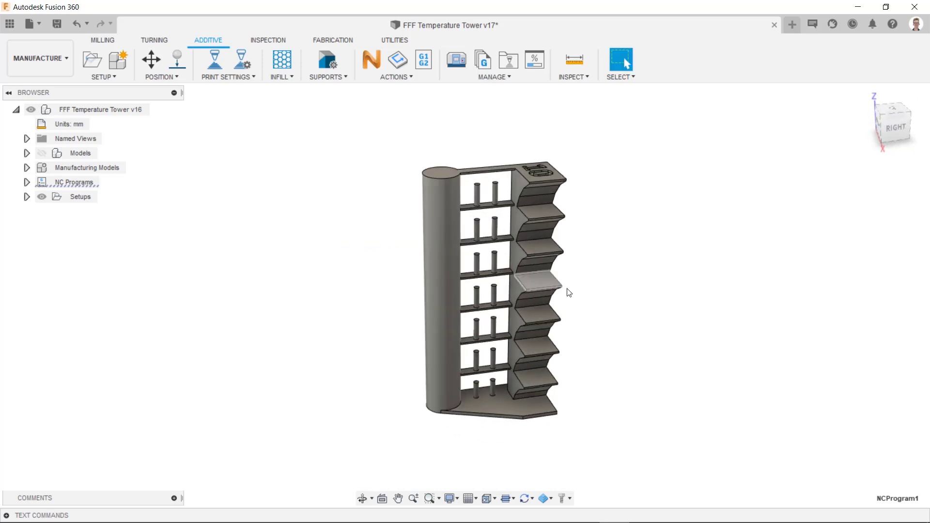